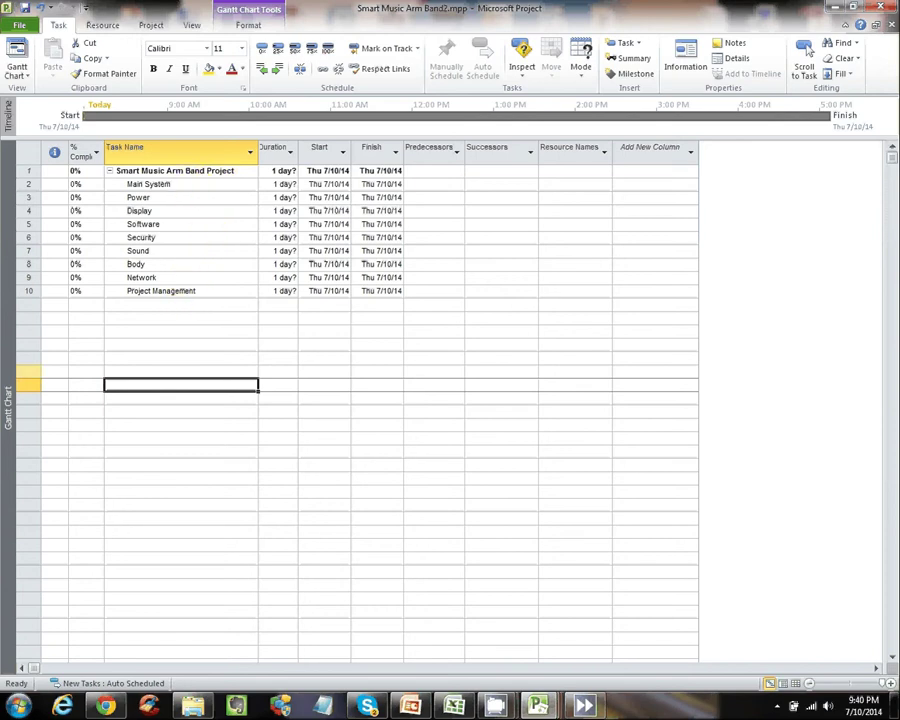
- Review the sticky-note work breakdown of the Smart Music Armband in the browser's YouTube video
{"action": "left_click_drag", "start_coordinate": [895, 360], "coordinate": [273, 99]}
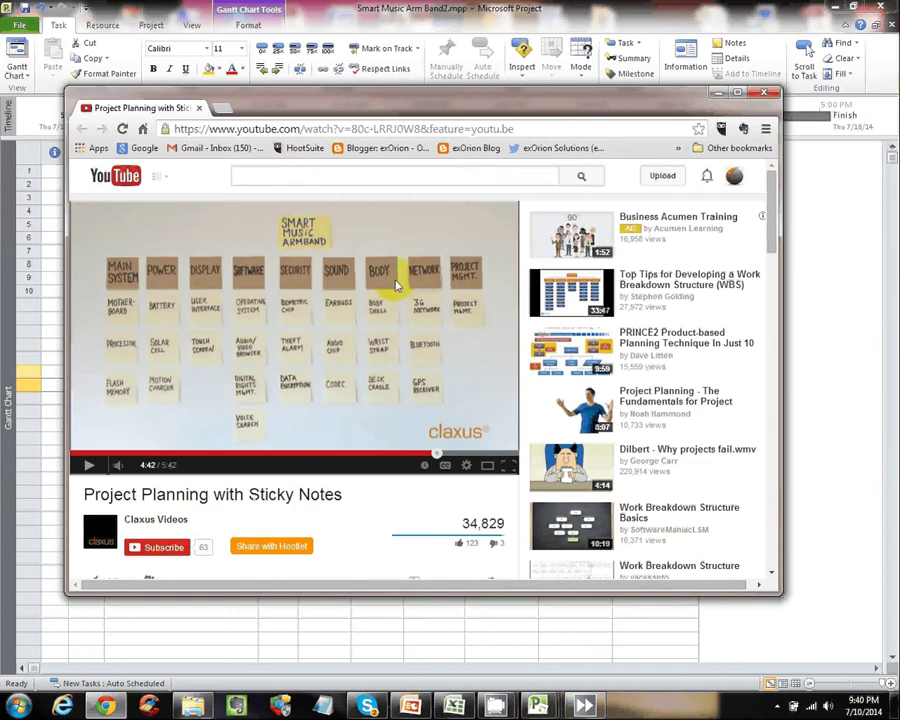
{"action": "left_click_drag", "start_coordinate": [386, 116], "coordinate": [183, 73]}
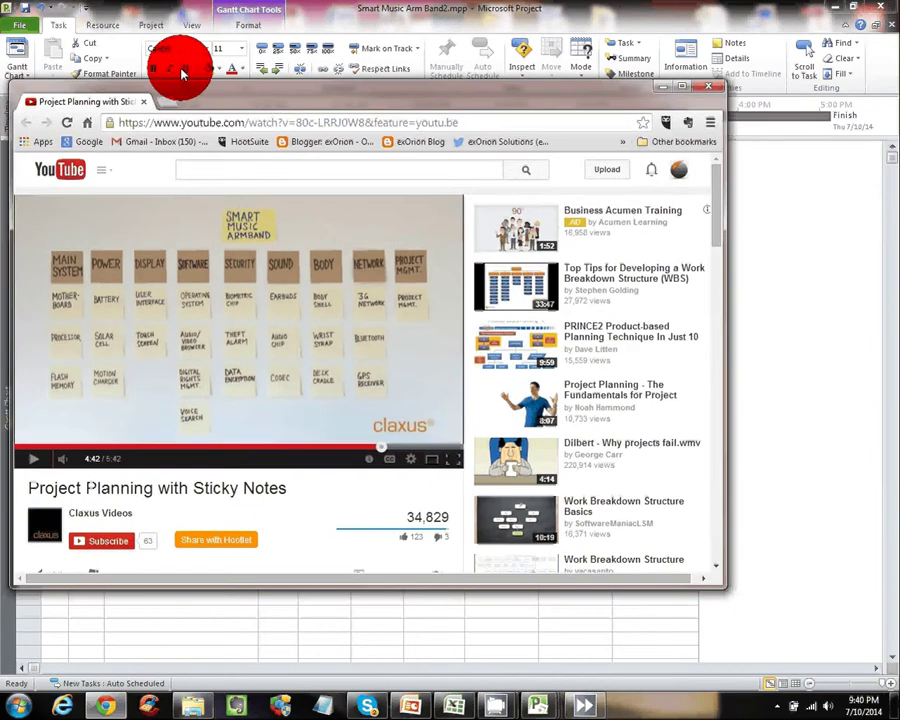
{"action": "left_click", "coordinate": [183, 73]}
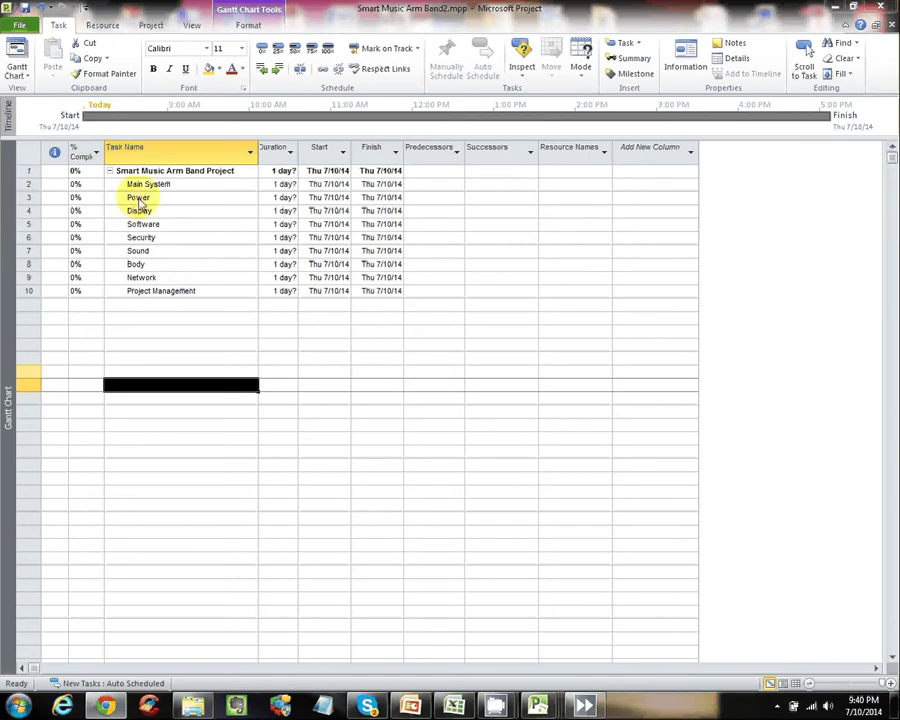
- Insert three blank task rows between Main System and Power
{"action": "left_click", "coordinate": [28, 198]}
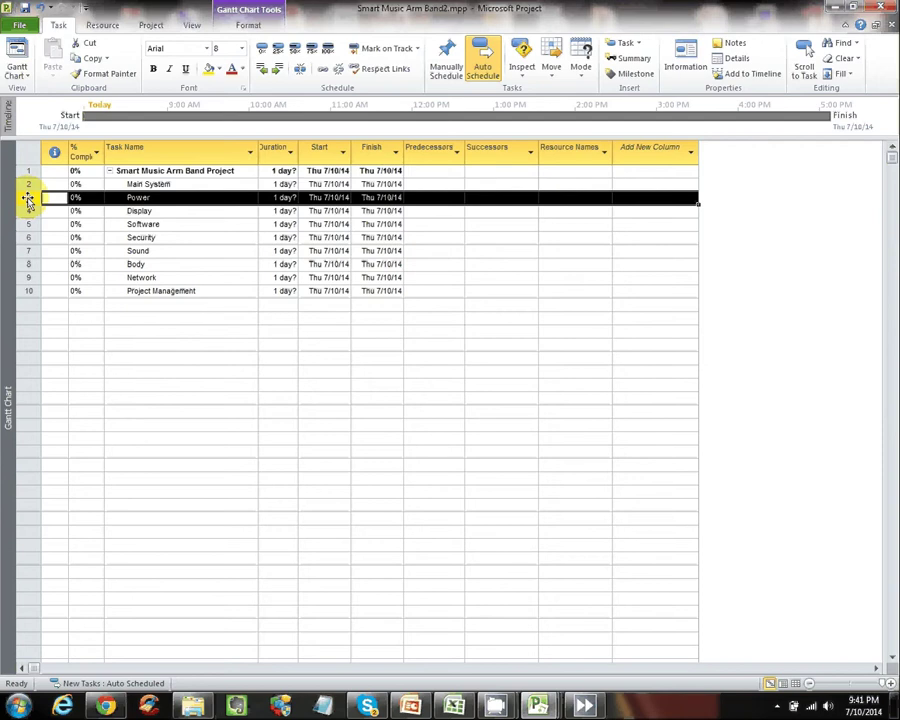
{"action": "key", "text": "Insert"}
{"action": "key", "text": "Insert"}
{"action": "key", "text": "Insert"}
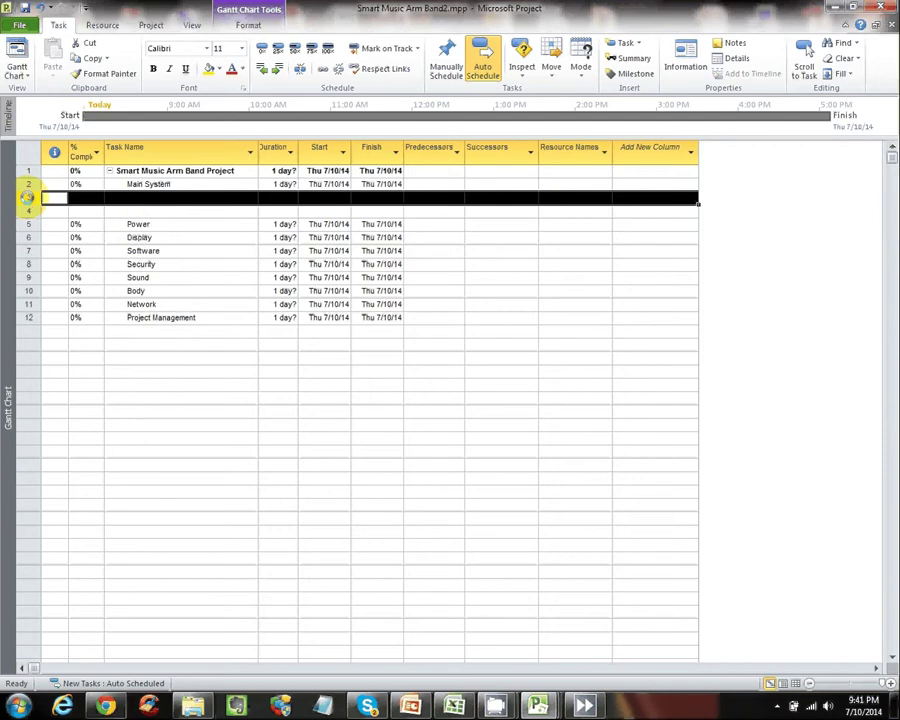
- Enter Mother Board, Processor and Flash Memory as task names in the three blank rows below Main System
{"action": "left_click", "coordinate": [172, 200]}
{"action": "type", "text": "Mo"}
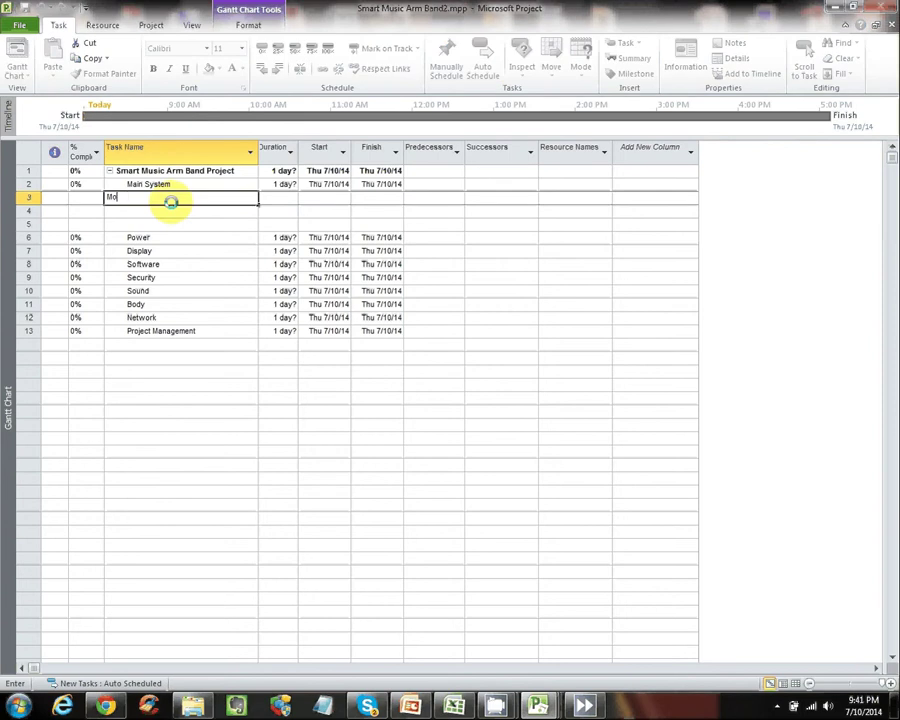
{"action": "type", "text": "ther Board"}
{"action": "key", "text": "Return"}
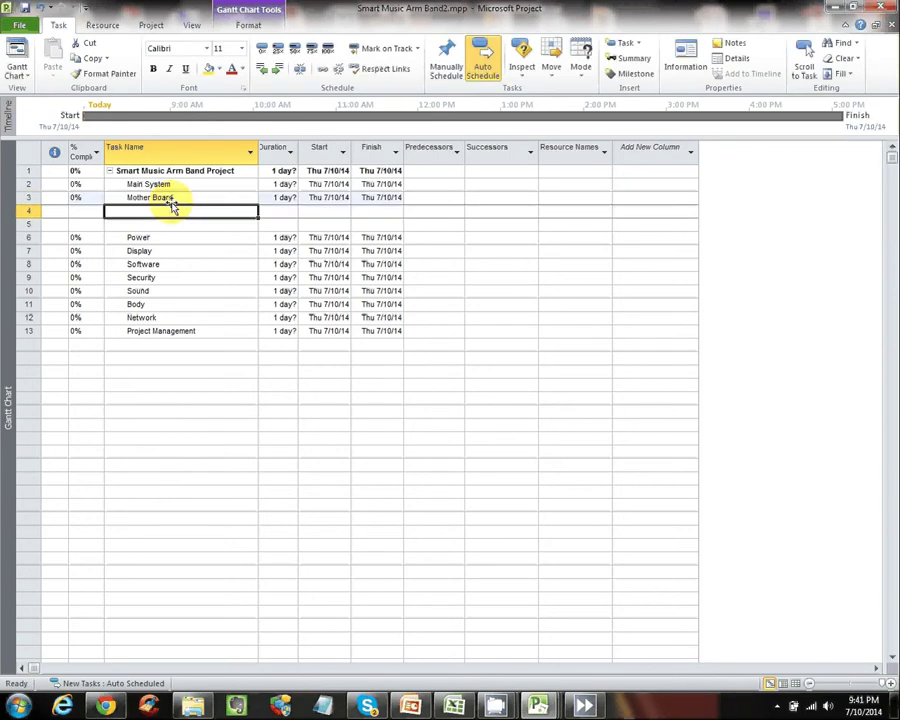
{"action": "type", "text": "Processo"}
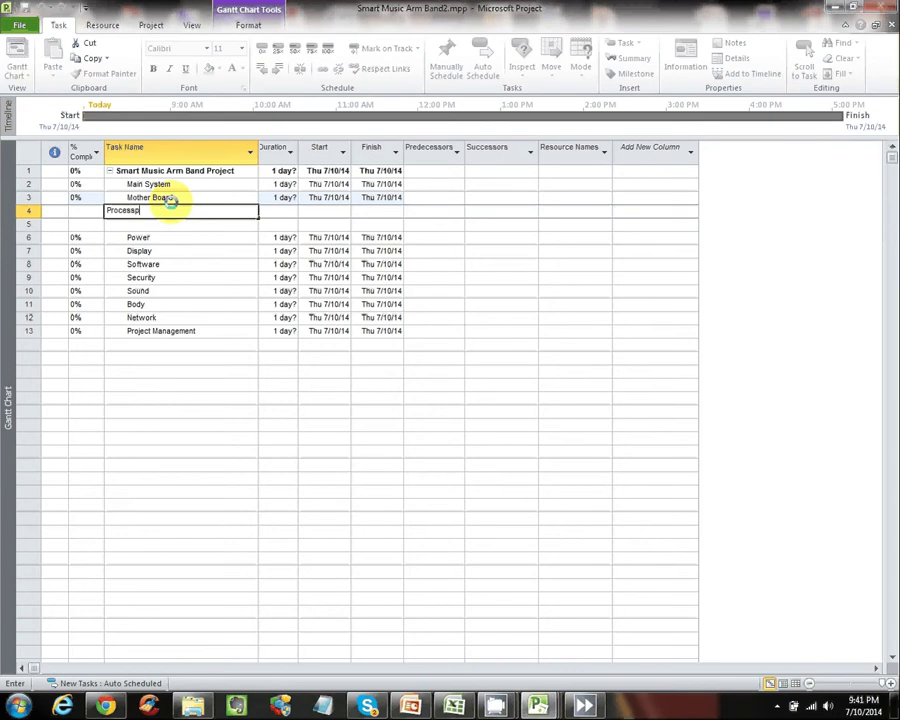
{"action": "type", "text": "r"}
{"action": "key", "text": "Return"}
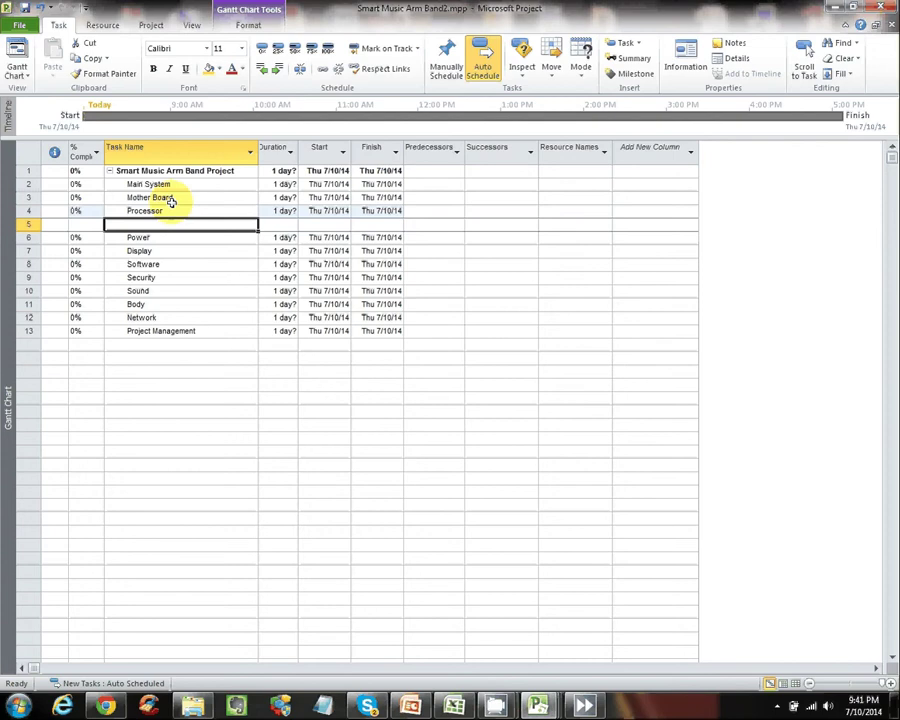
{"action": "type", "text": "Flash Memor"}
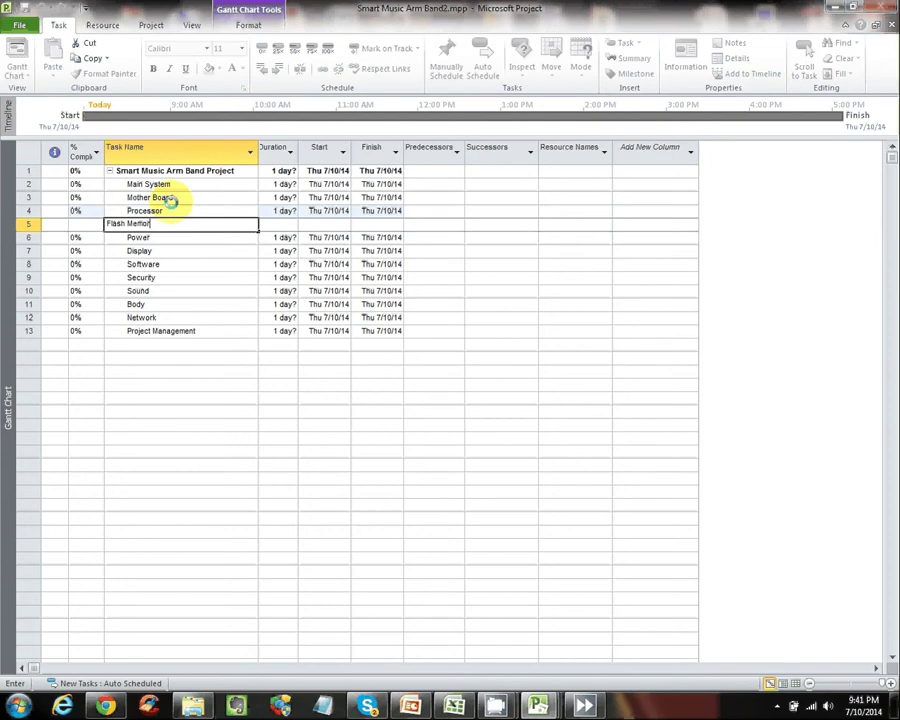
{"action": "type", "text": "y"}
{"action": "key", "text": "Return"}
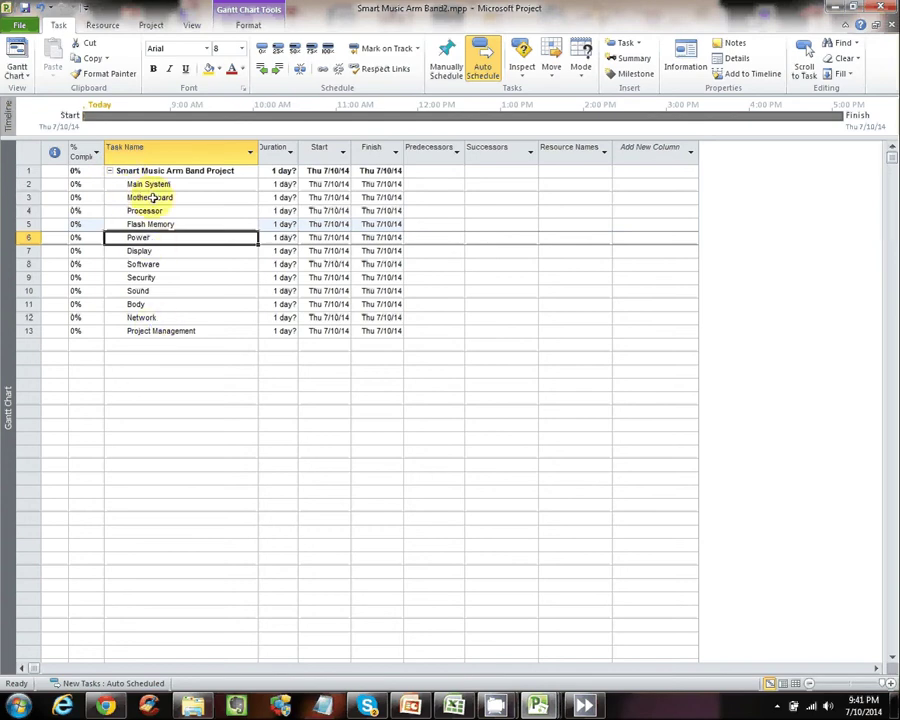
- Indent Mother Board, Processor and Flash Memory as subtasks of Main System, and check the group by collapsing and expanding it
{"action": "left_click_drag", "start_coordinate": [151, 198], "coordinate": [155, 223]}
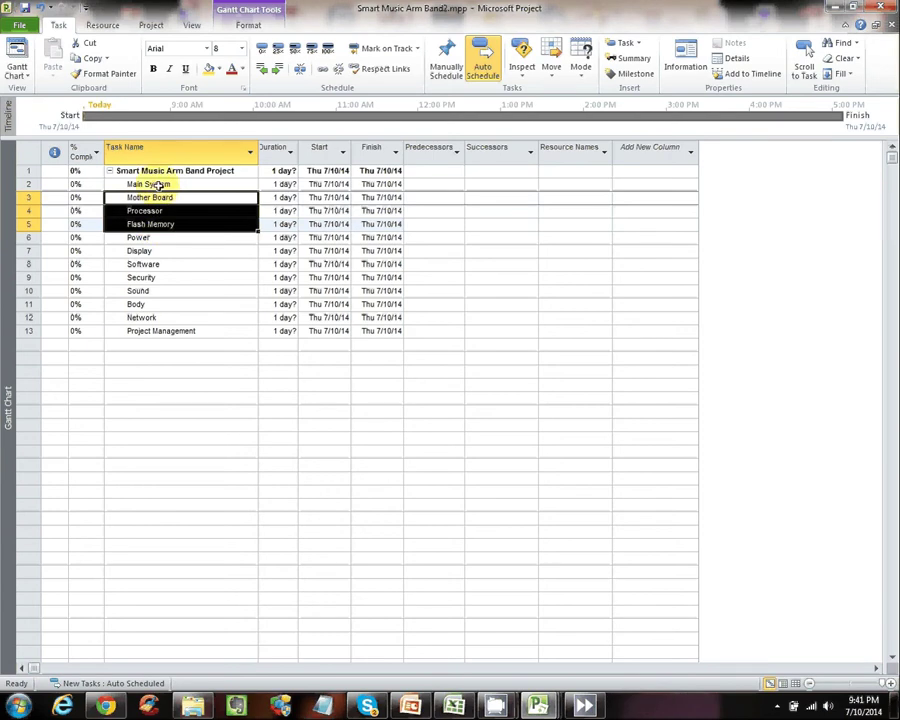
{"action": "left_click", "coordinate": [278, 68]}
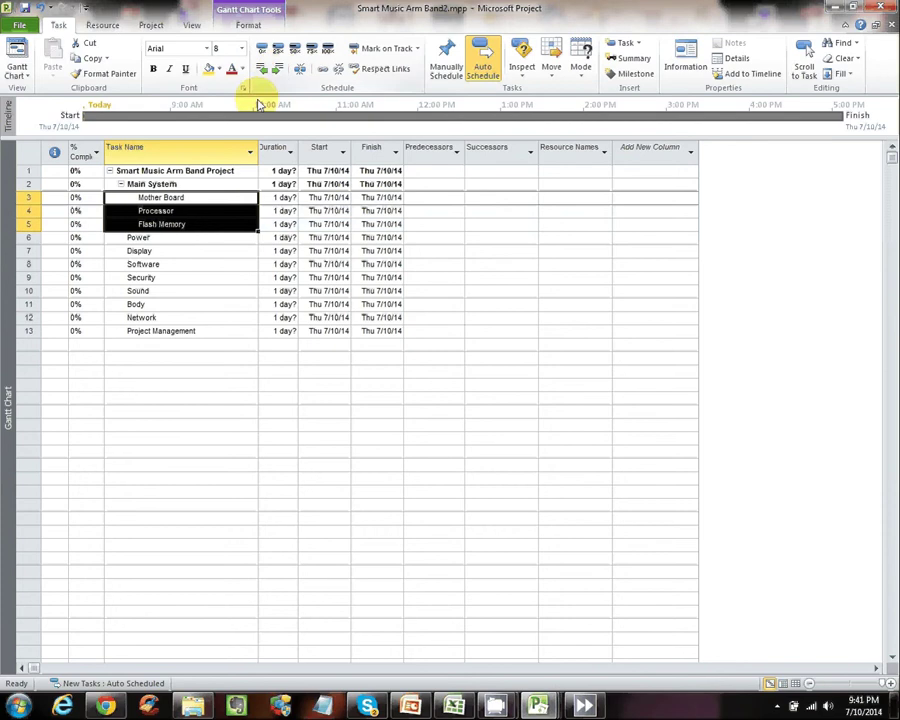
{"action": "left_click", "coordinate": [120, 185]}
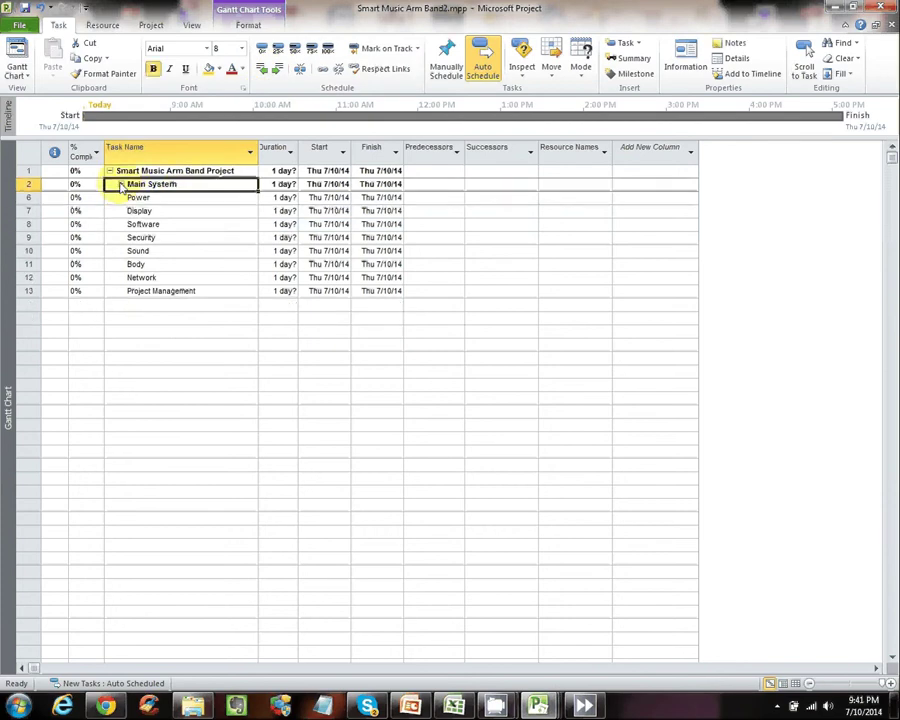
{"action": "left_click", "coordinate": [120, 185]}
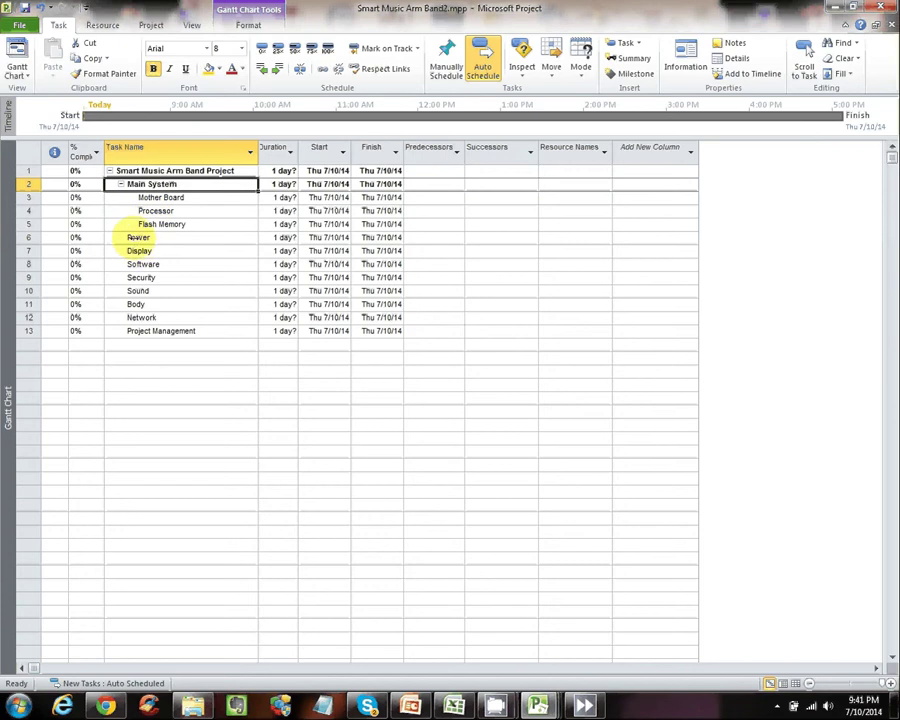
- Insert three blank task rows between Power and Display
{"action": "left_click", "coordinate": [133, 237]}
{"action": "left_click", "coordinate": [26, 251]}
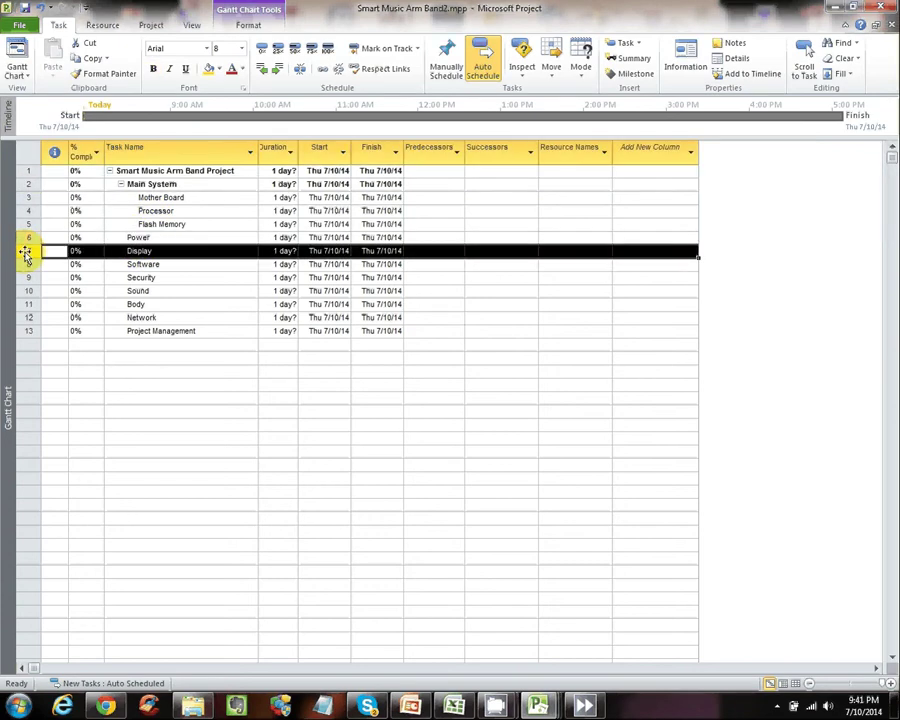
{"action": "key", "text": "Insert"}
{"action": "key", "text": "Insert"}
{"action": "key", "text": "Insert"}
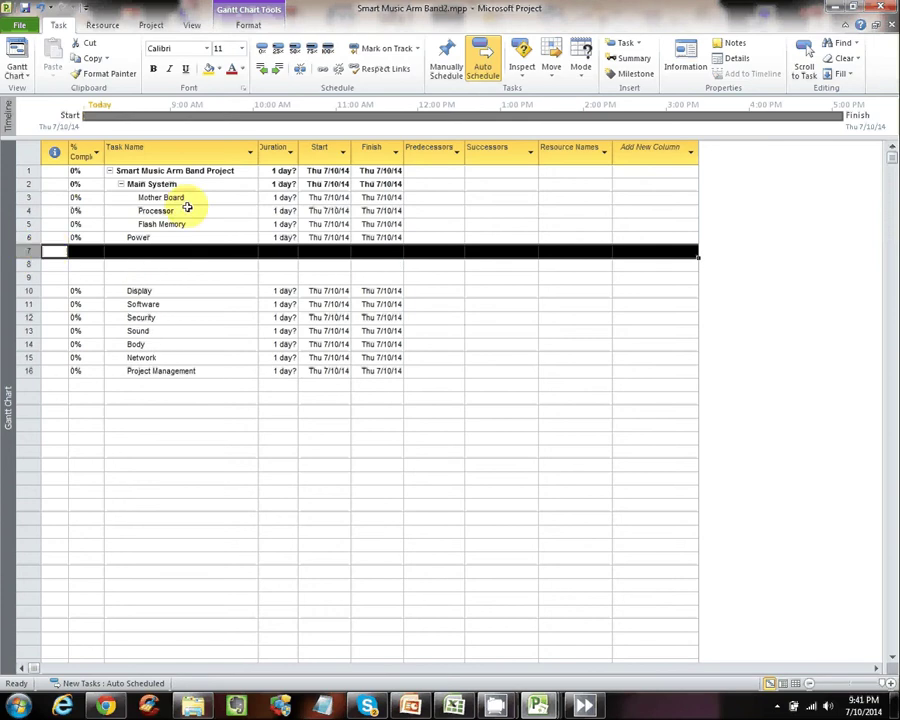
- Enter Battery and Solar Cell as task names in the first two blank rows below Power
{"action": "left_click", "coordinate": [180, 252]}
{"action": "type", "text": "Battery"}
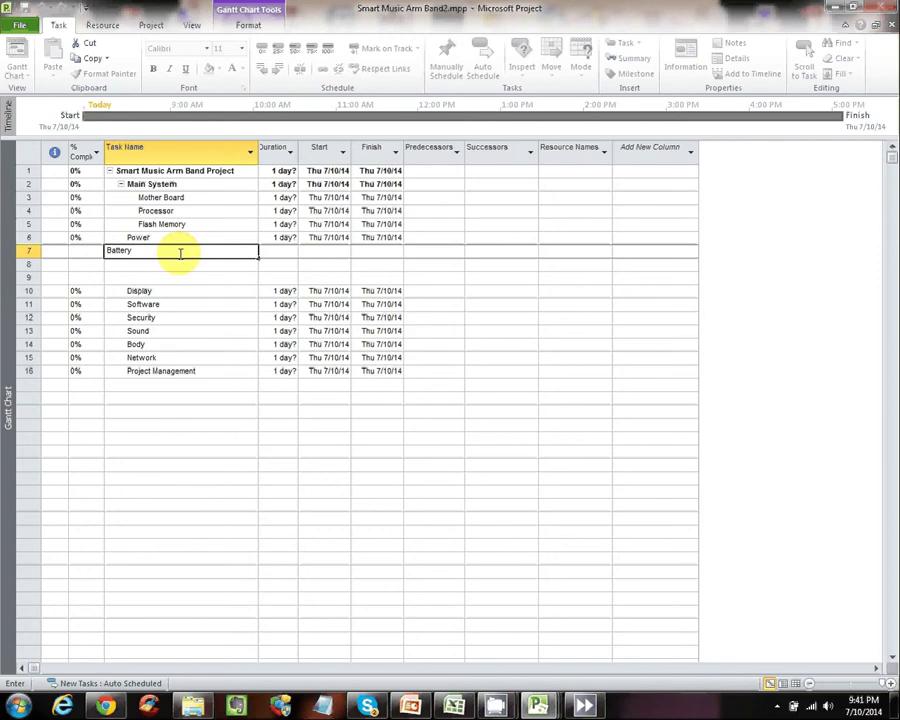
{"action": "key", "text": "Return"}
{"action": "type", "text": "So"}
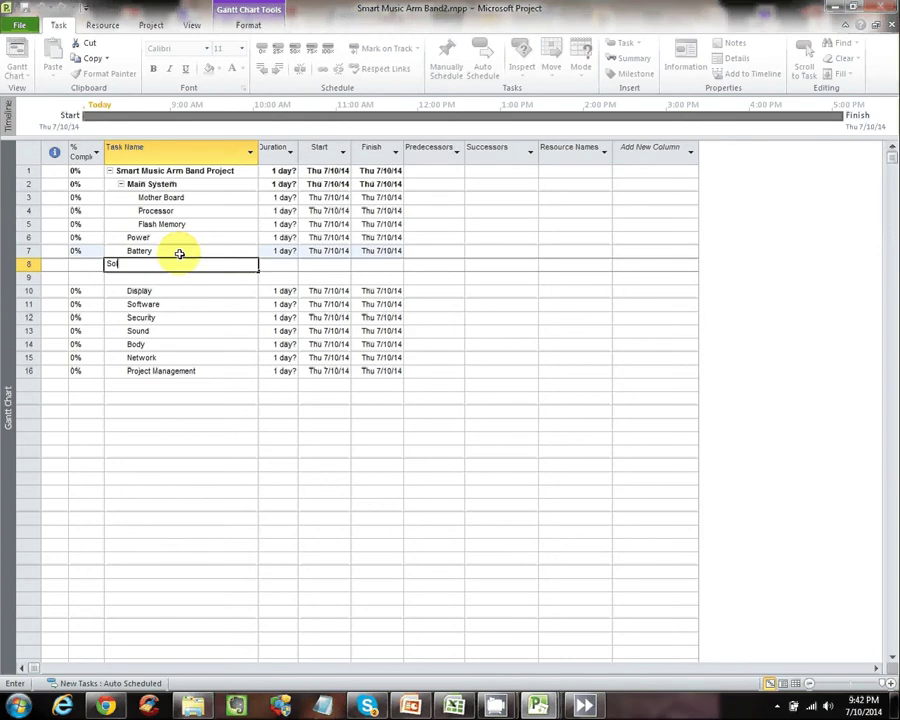
{"action": "type", "text": "lar Cell"}
{"action": "key", "text": "Return"}
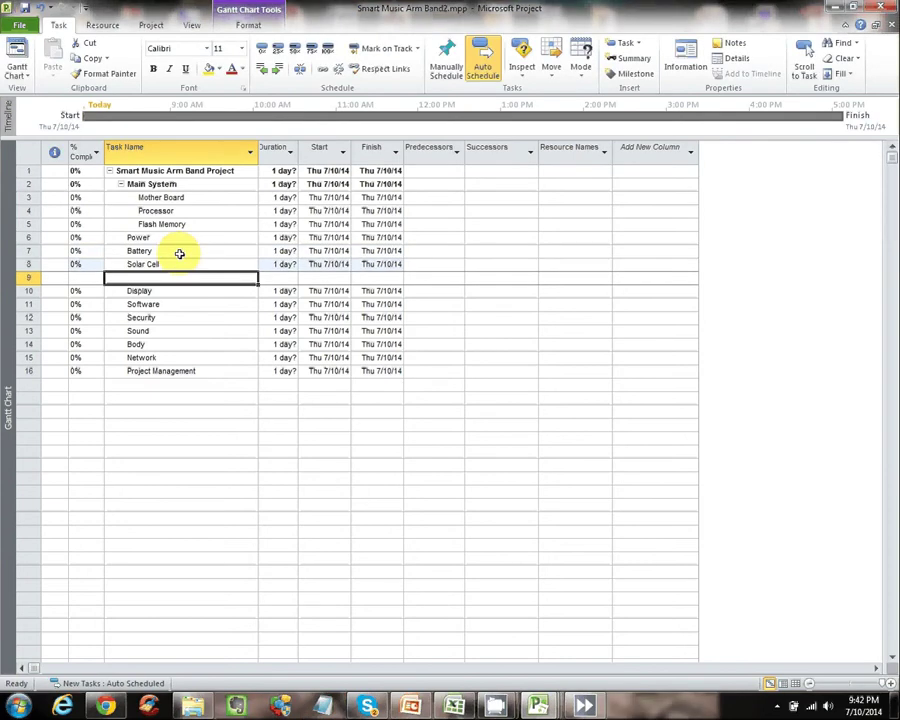
- Add Motion Charger in the remaining blank row and indent Battery, Solar Cell and Motion Charger as subtasks of Power
{"action": "type", "text": "Motion CHar"}
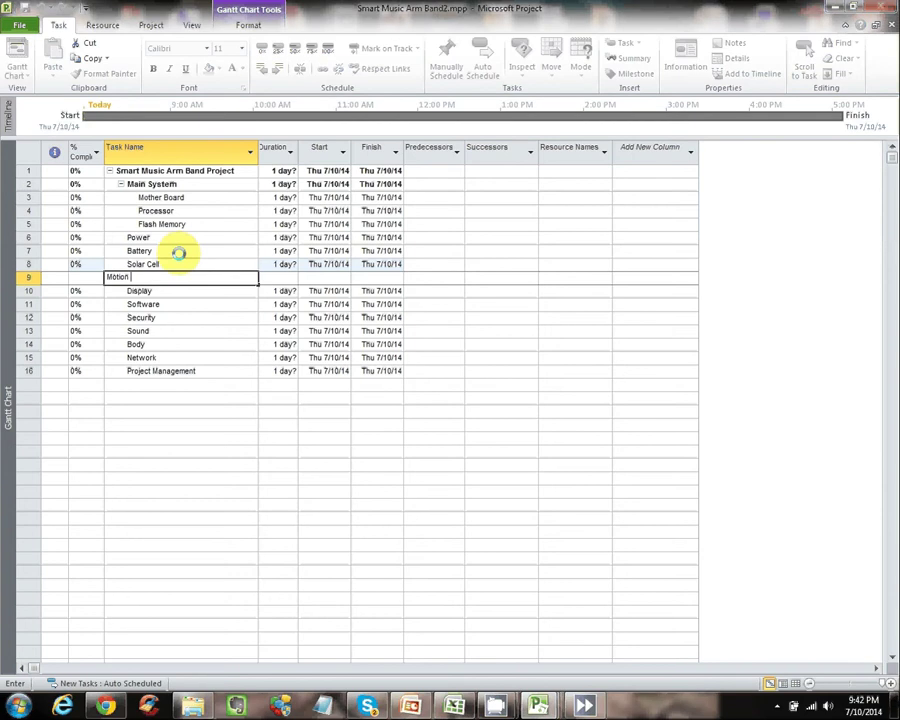
{"action": "key", "text": "BackSpace"}
{"action": "key", "text": "BackSpace"}
{"action": "key", "text": "BackSpace"}
{"action": "type", "text": "harger"}
{"action": "key", "text": "Return"}
{"action": "left_click_drag", "start_coordinate": [177, 251], "coordinate": [172, 277]}
{"action": "left_click", "coordinate": [278, 68]}
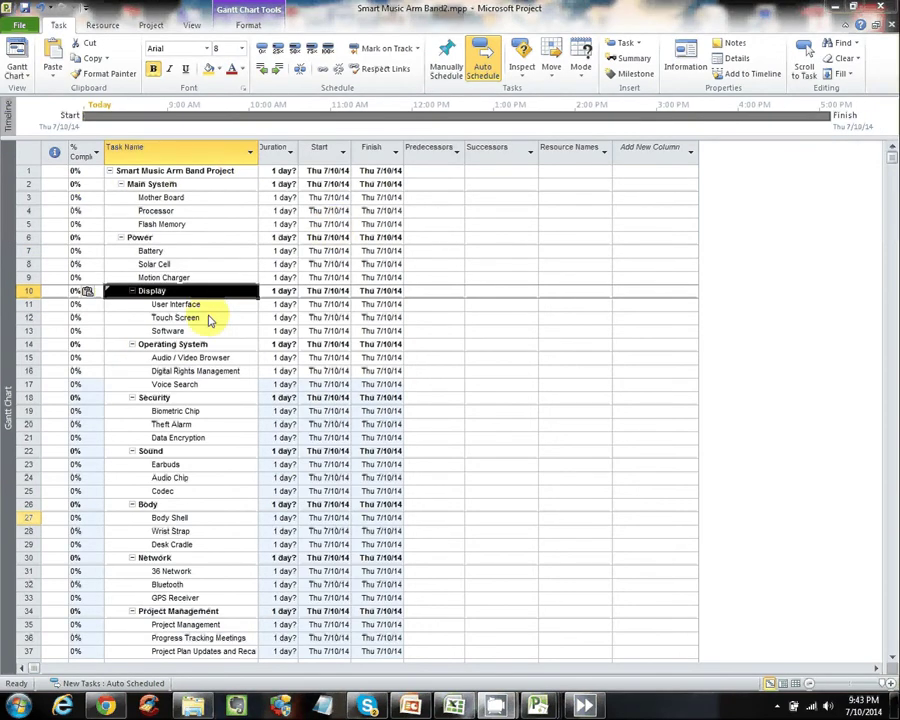
- Collapse the summary tasks Display, Operating System, Security, Sound, Body, Network and Project Management
{"action": "left_click", "coordinate": [205, 316]}
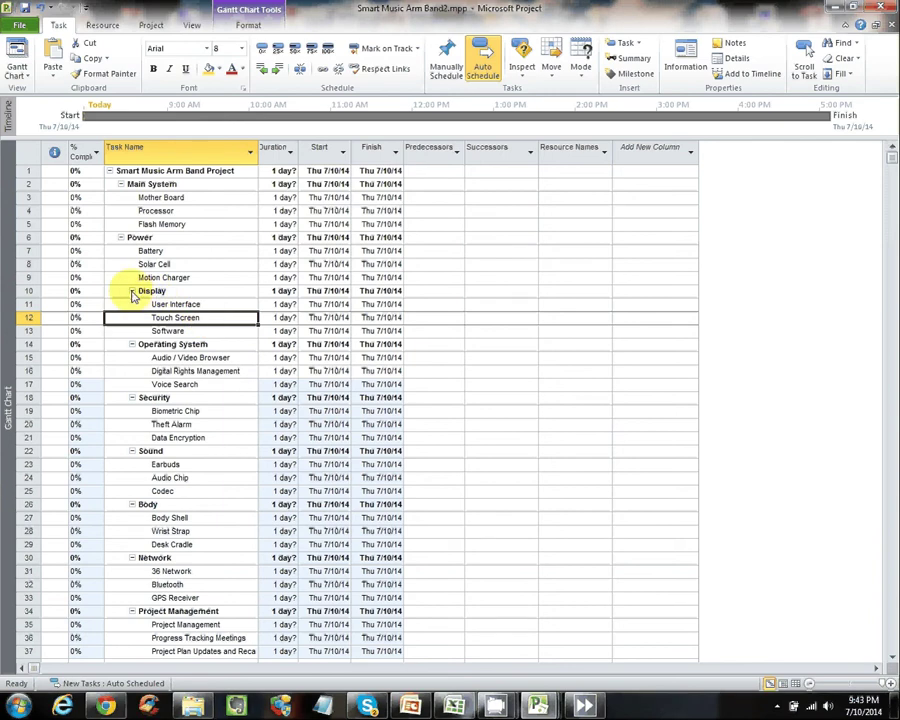
{"action": "left_click", "coordinate": [132, 292]}
{"action": "left_click", "coordinate": [131, 304]}
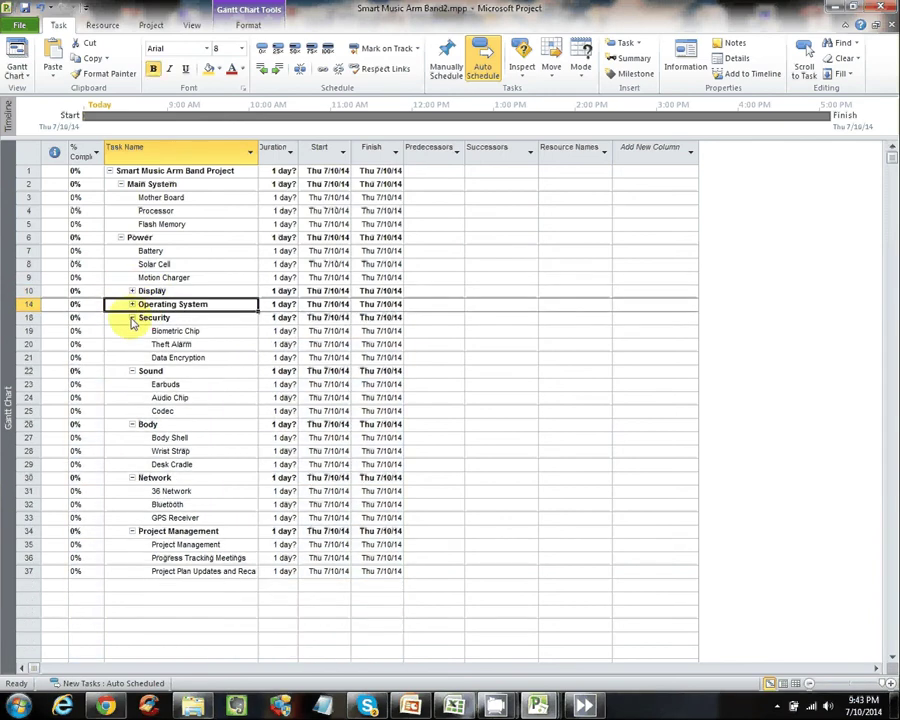
{"action": "left_click", "coordinate": [132, 318]}
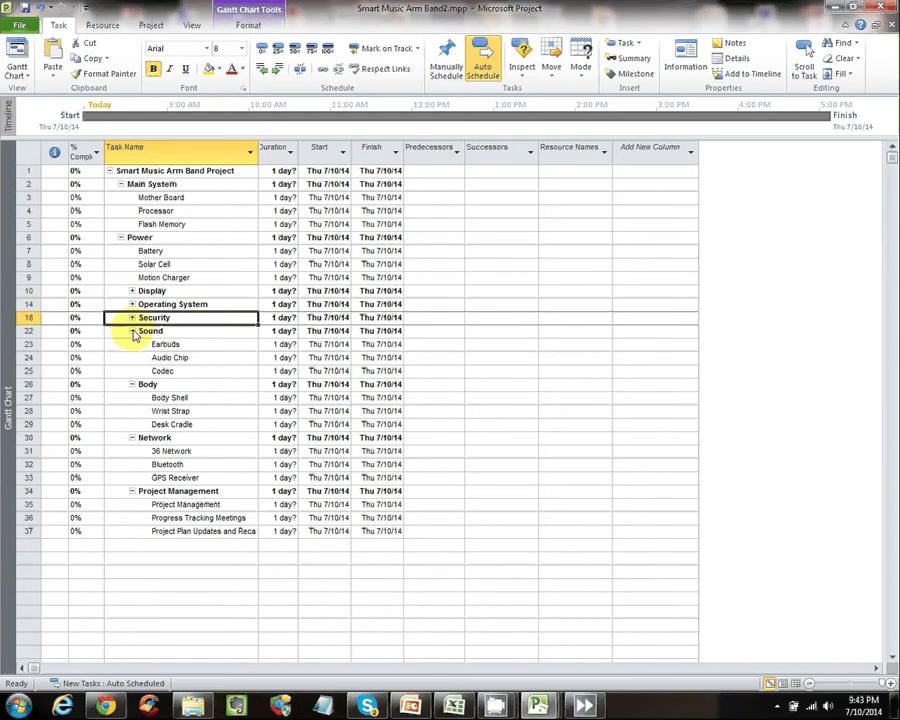
{"action": "left_click", "coordinate": [132, 331]}
{"action": "left_click", "coordinate": [132, 344]}
{"action": "left_click", "coordinate": [133, 357]}
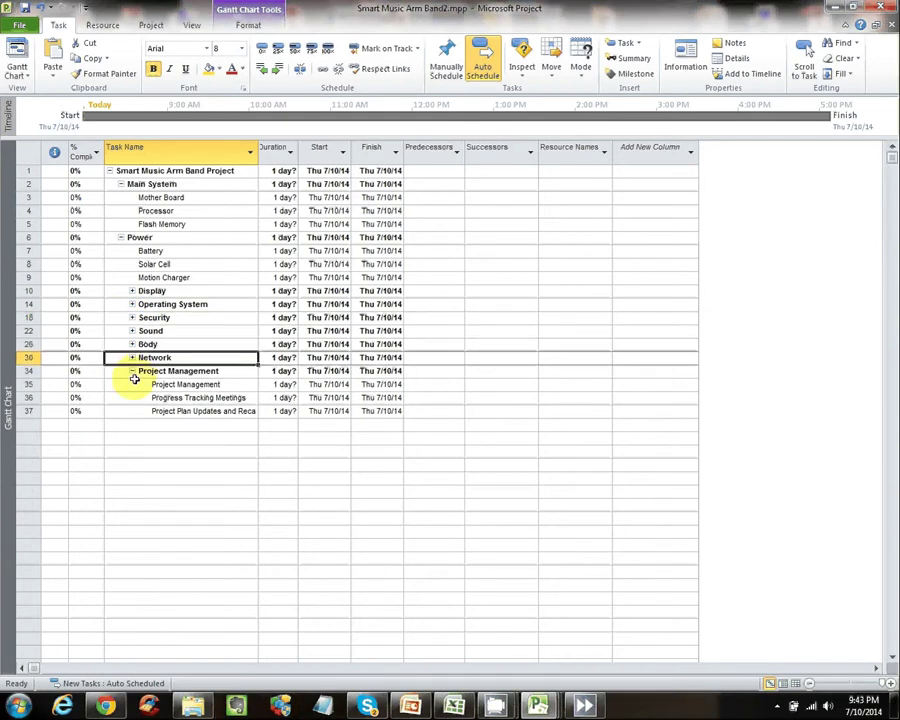
{"action": "left_click", "coordinate": [132, 371]}
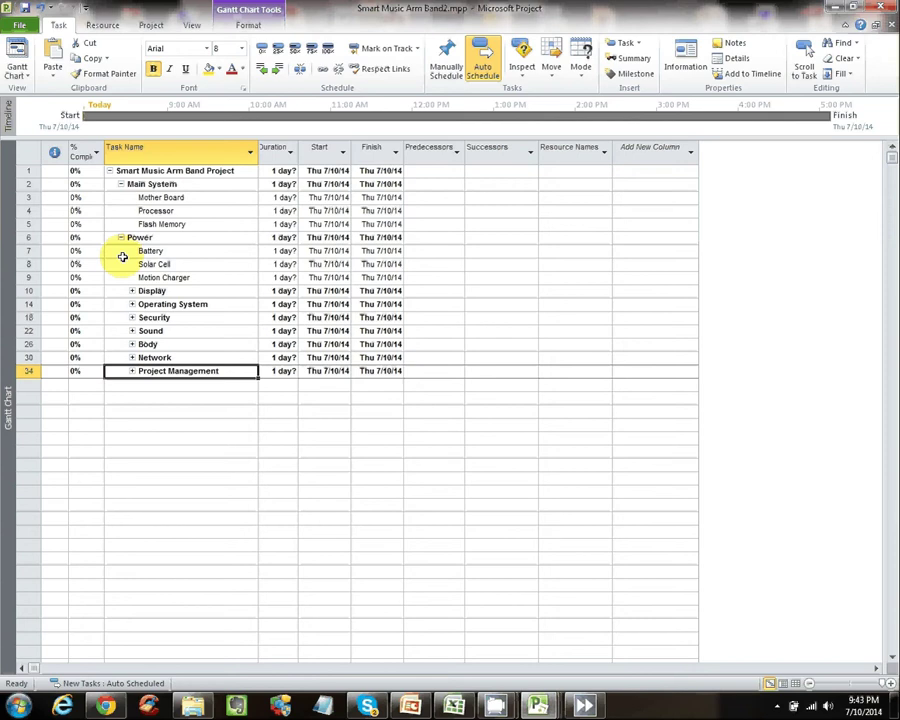
- Outdent the summary tasks from Display through Project Management by one level, and collapse Power and Main System
{"action": "left_click", "coordinate": [118, 237]}
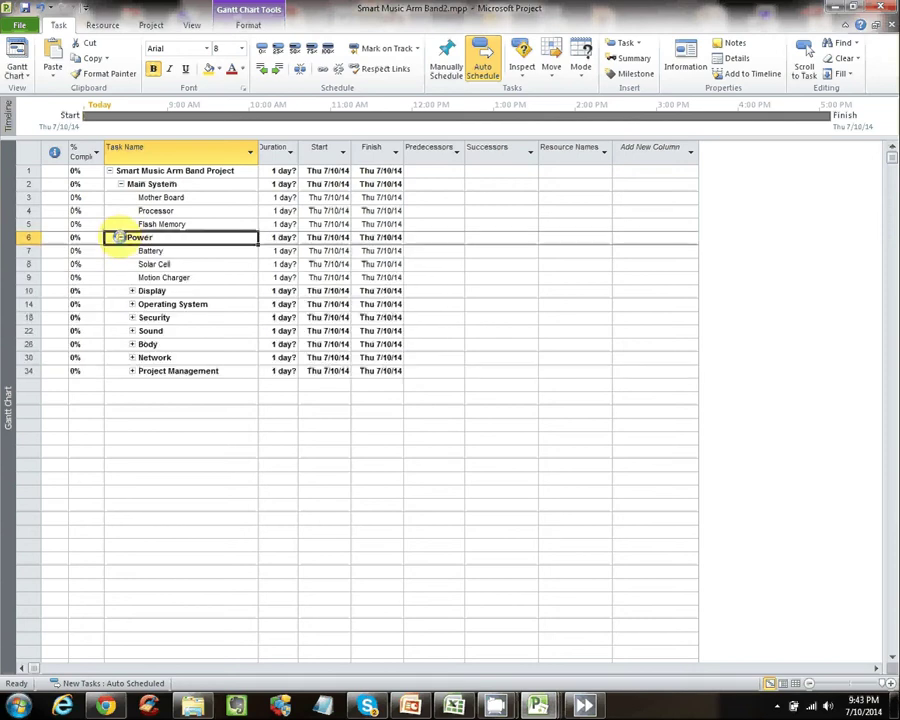
{"action": "left_click_drag", "start_coordinate": [136, 290], "coordinate": [158, 371]}
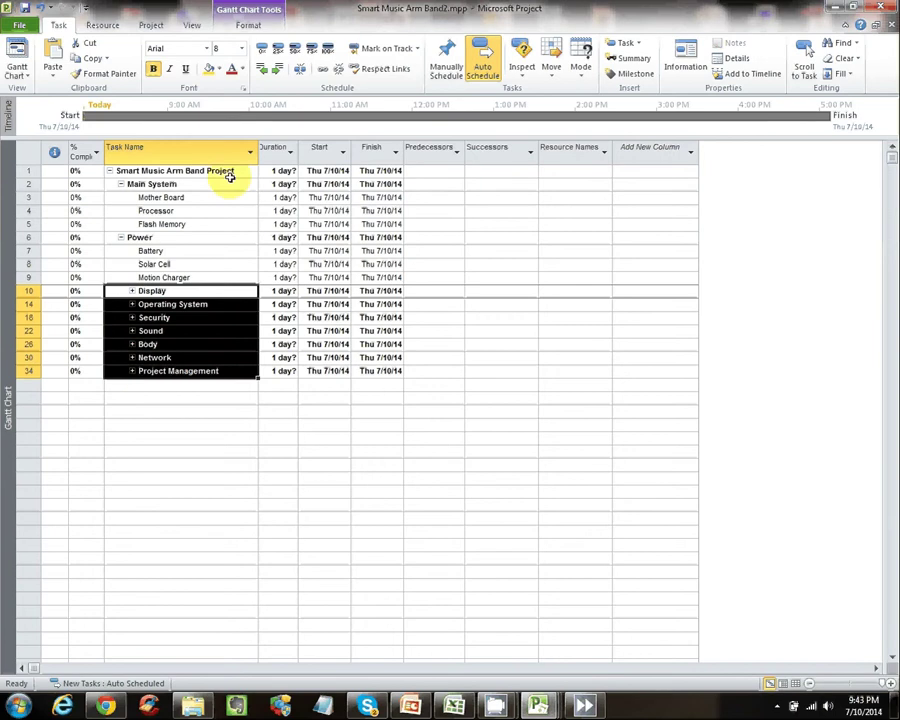
{"action": "left_click", "coordinate": [263, 68]}
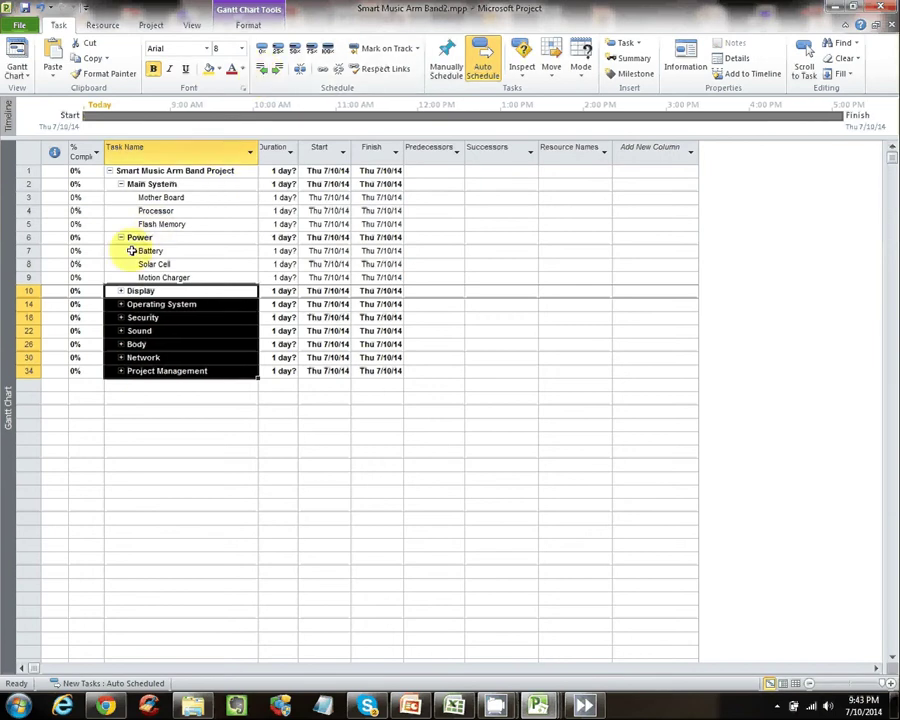
{"action": "left_click", "coordinate": [120, 237]}
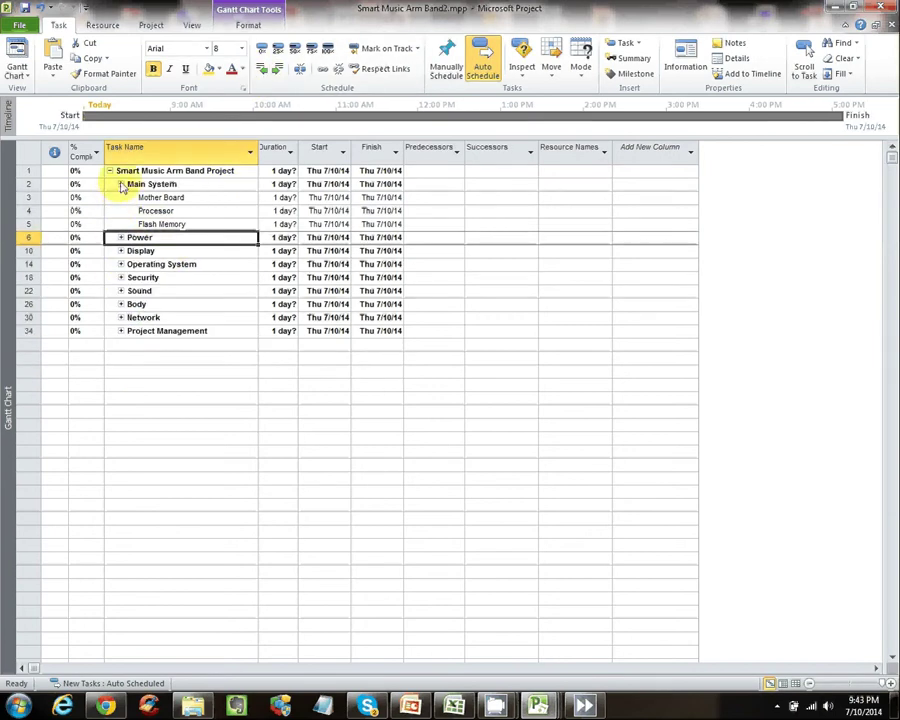
{"action": "left_click", "coordinate": [120, 184]}
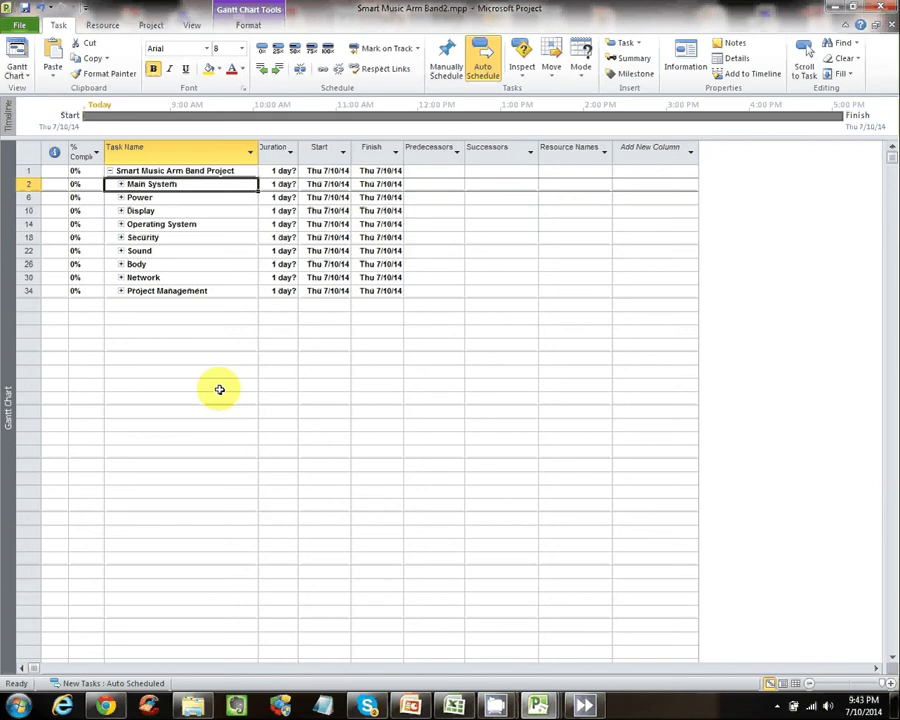
- Select the whole task table and expand the outline to show all subtasks
{"action": "left_click", "coordinate": [23, 148]}
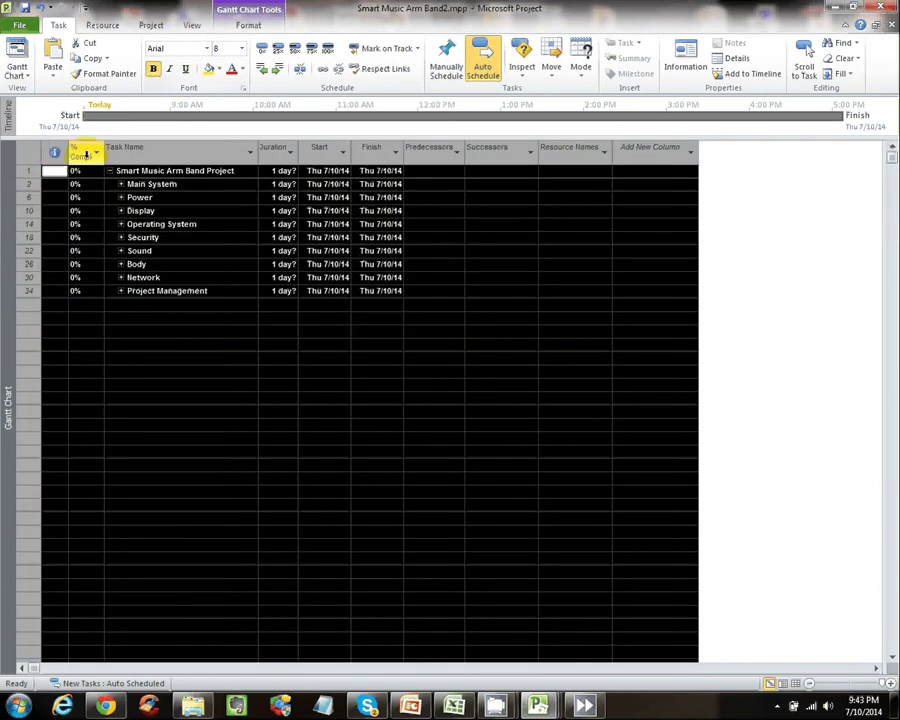
{"action": "left_click", "coordinate": [190, 26]}
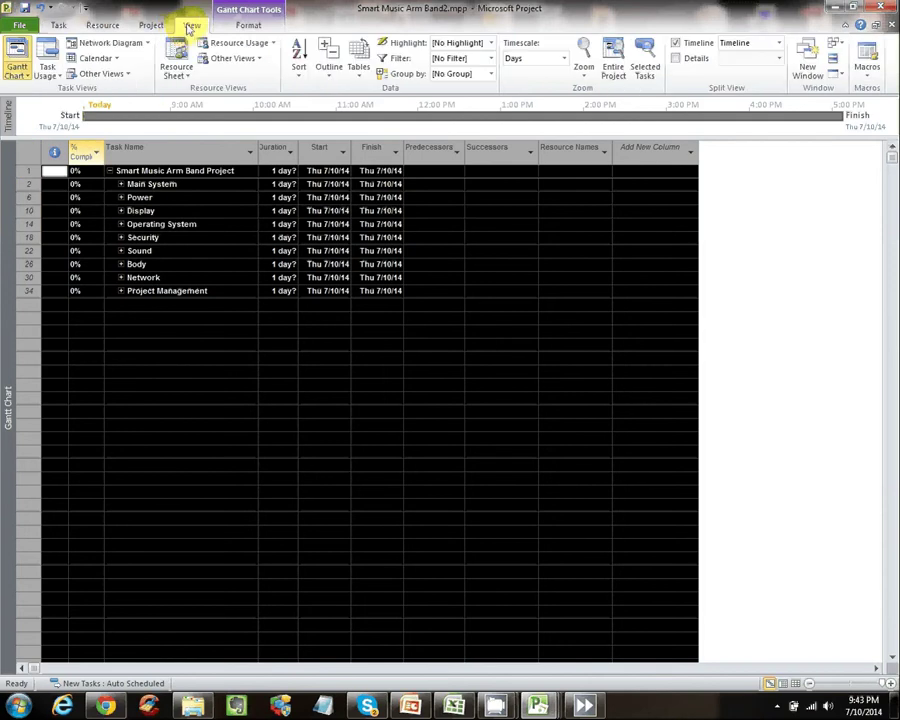
{"action": "left_click", "coordinate": [329, 72]}
{"action": "left_click", "coordinate": [320, 123]}
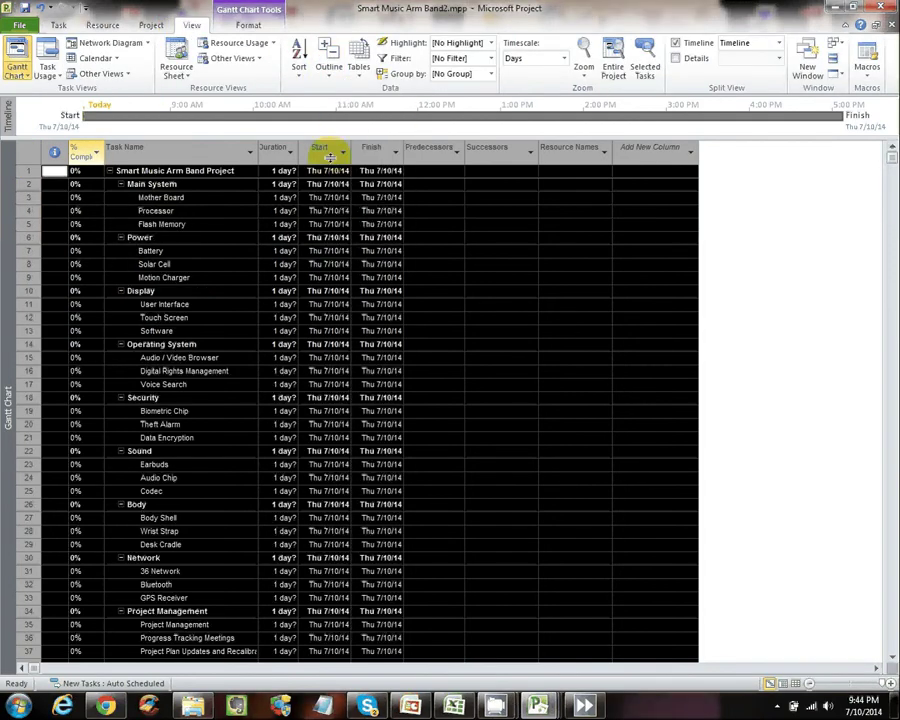
- Link Mother Board, Processor and Flash Memory in sequence as finish-to-start tasks under Main System
{"action": "left_click", "coordinate": [245, 277]}
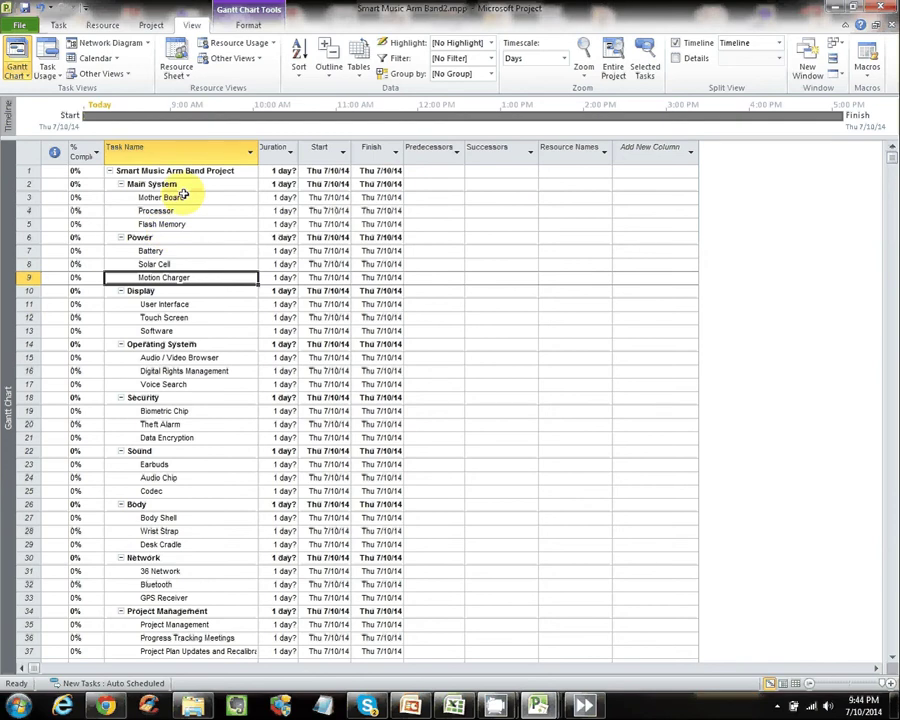
{"action": "left_click", "coordinate": [183, 195]}
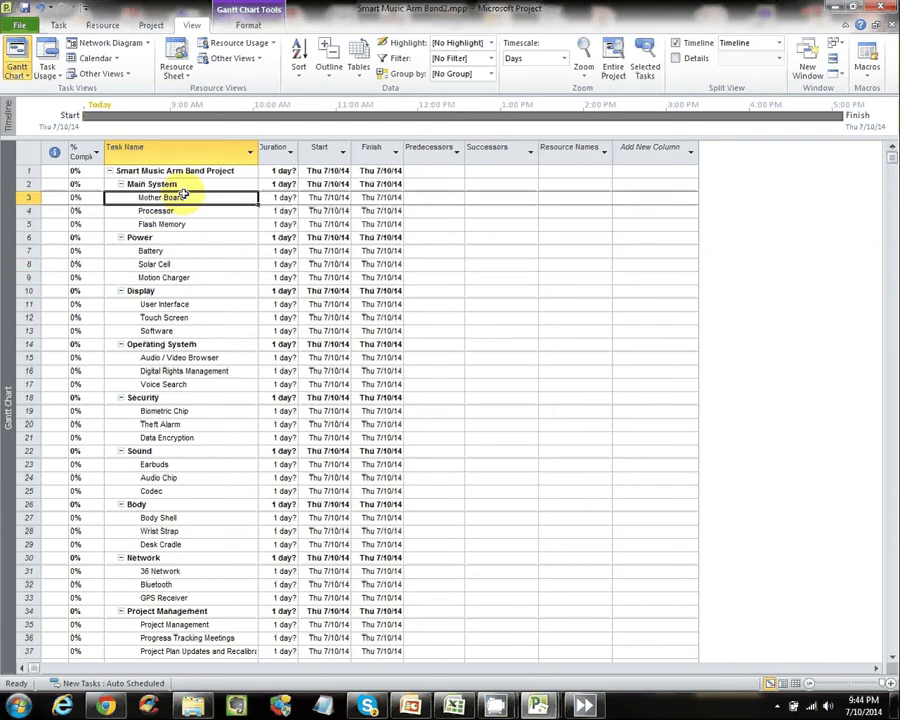
{"action": "left_click_drag", "start_coordinate": [183, 195], "coordinate": [184, 224]}
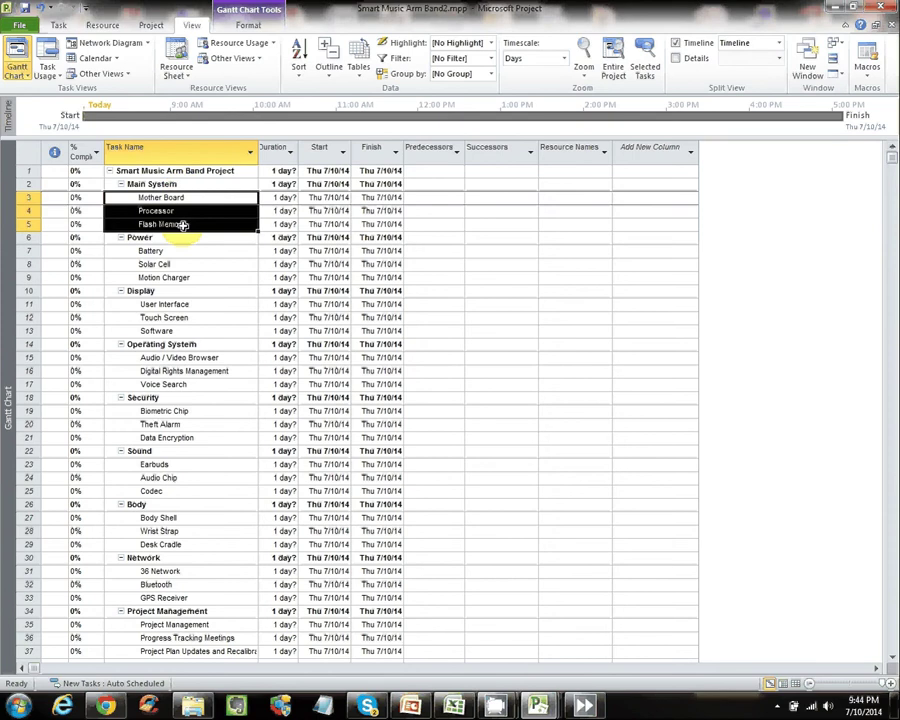
{"action": "left_click", "coordinate": [66, 30]}
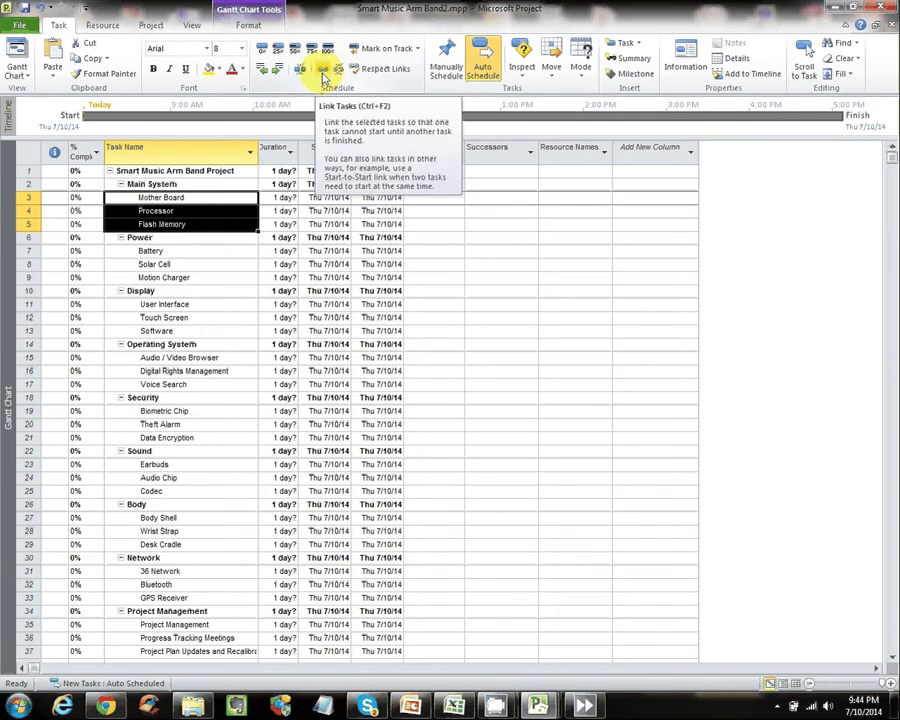
{"action": "left_click", "coordinate": [323, 78]}
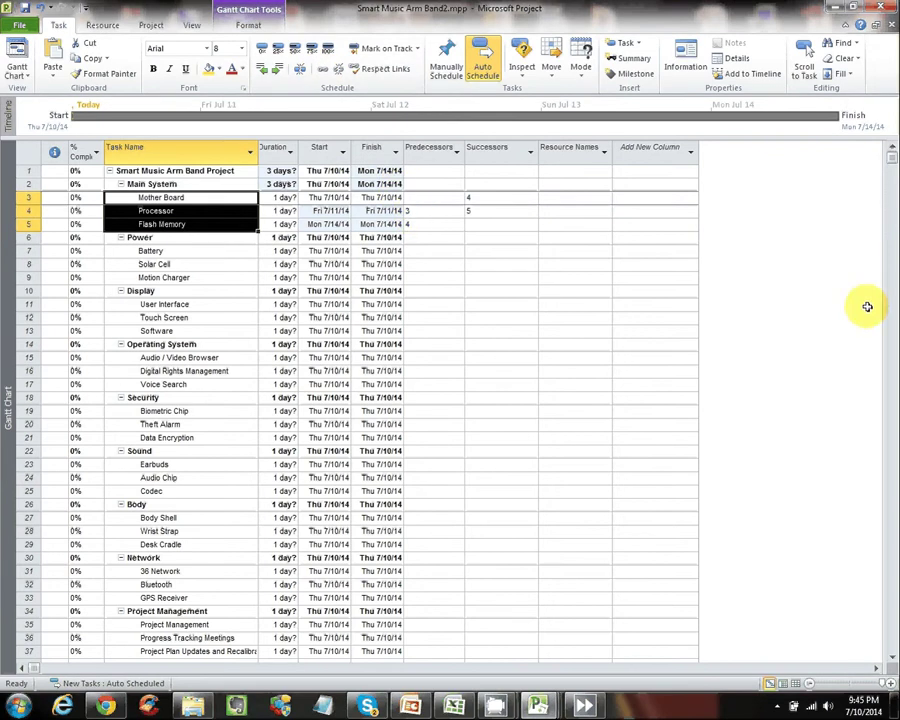
- Reveal the Gantt bars beside the task table and review Mother Board's predecessors without changing them
{"action": "left_click_drag", "start_coordinate": [882, 318], "coordinate": [538, 305]}
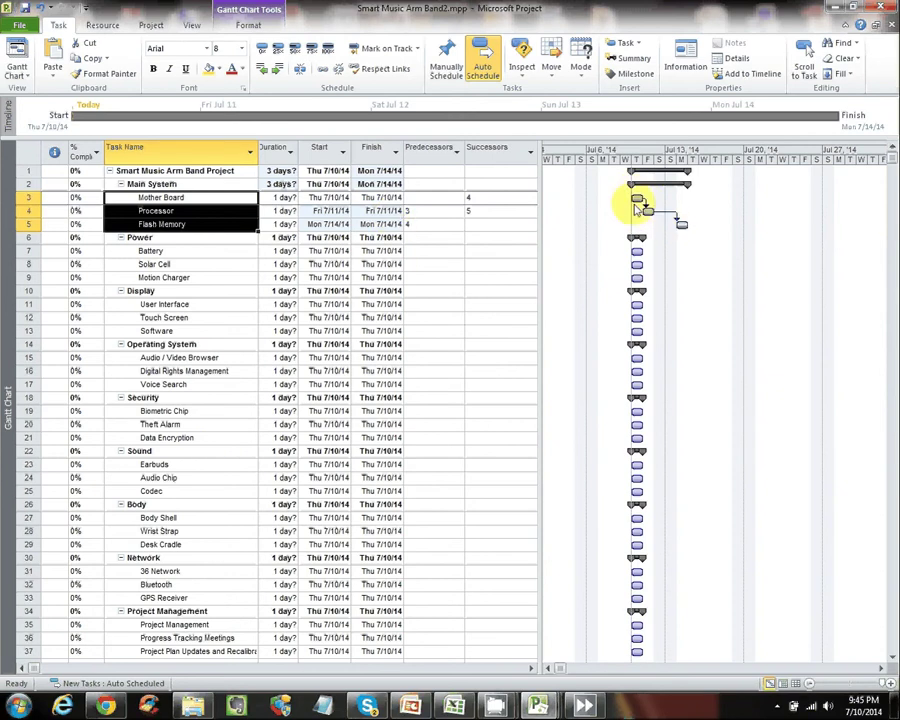
{"action": "mouse_move", "coordinate": [638, 199]}
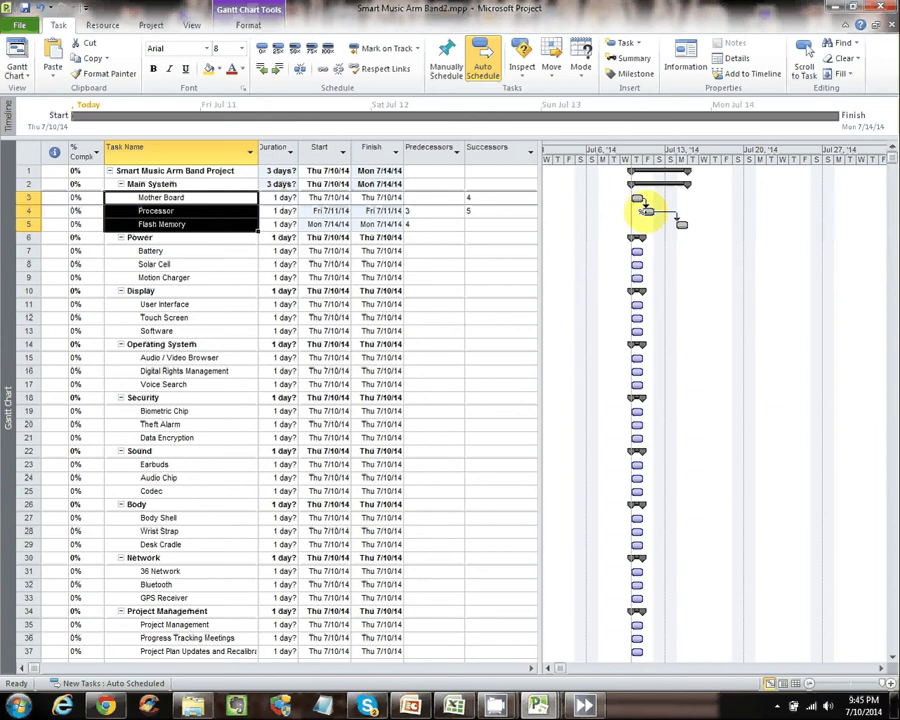
{"action": "double_click", "coordinate": [236, 197]}
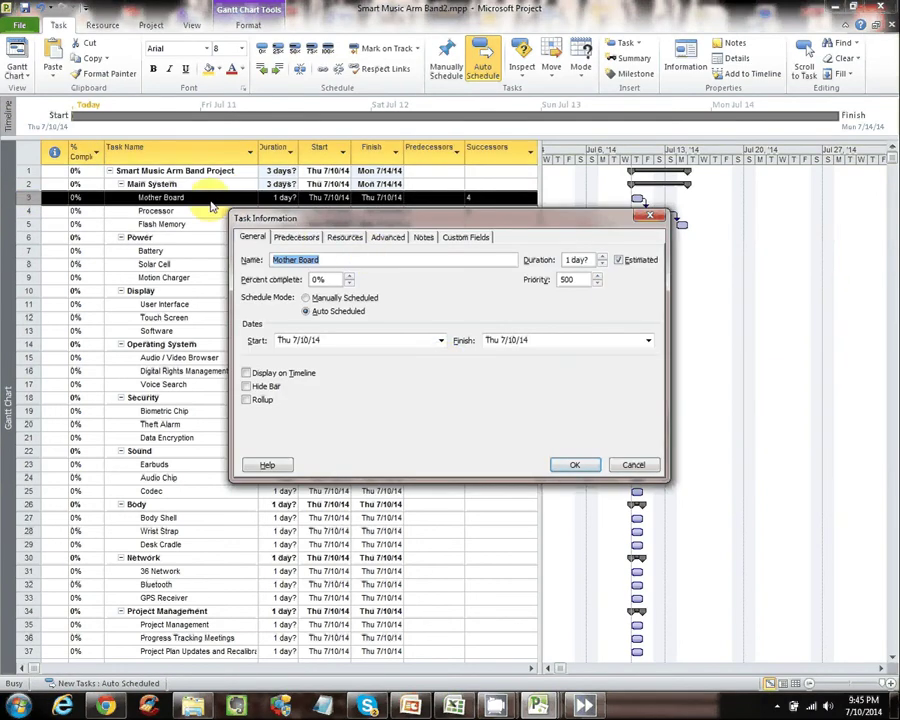
{"action": "left_click", "coordinate": [313, 238]}
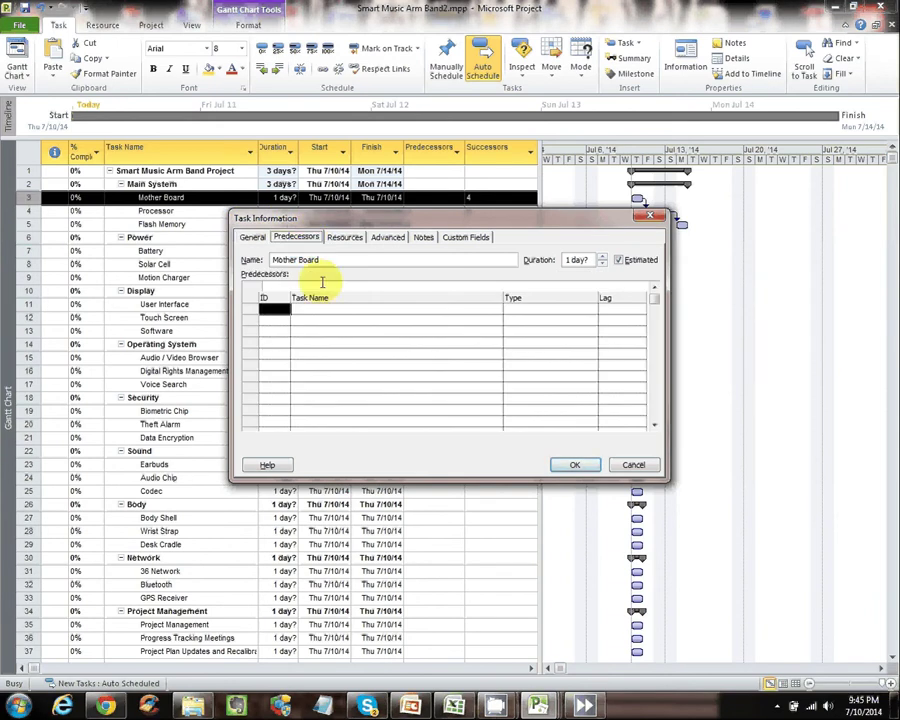
{"action": "left_click", "coordinate": [634, 464]}
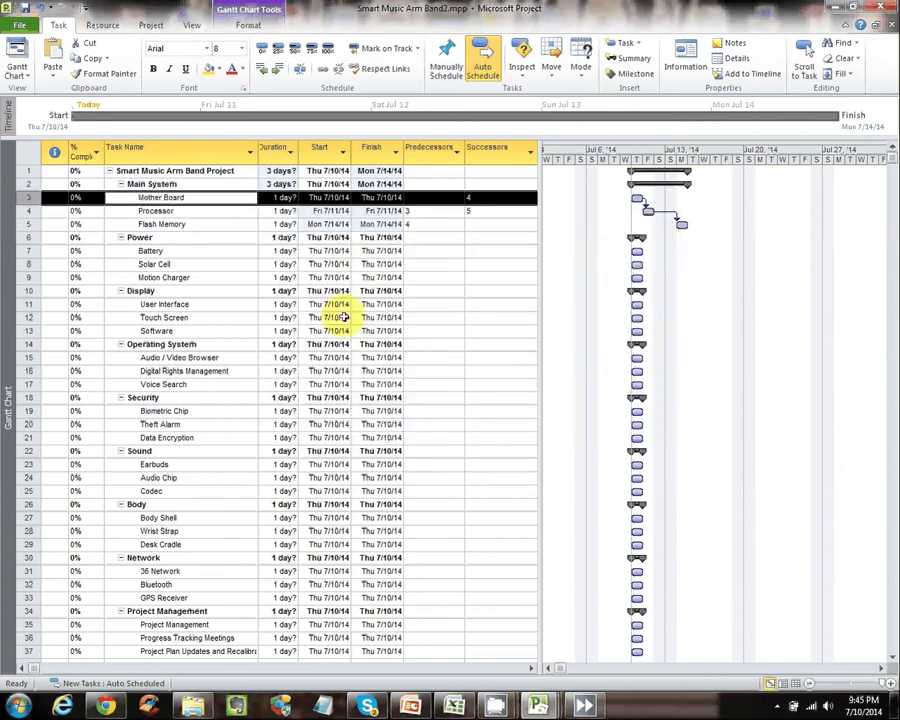
- Add a lag of 5 days to Processor's Mother Board predecessor, and check the linked bars in the Gantt chart
{"action": "double_click", "coordinate": [199, 212]}
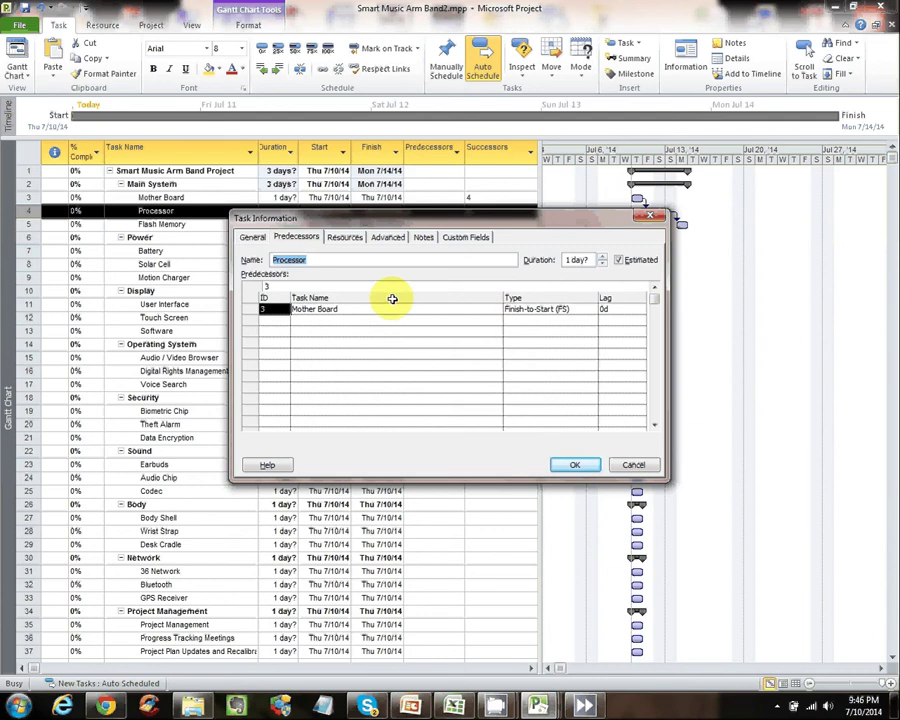
{"action": "left_click", "coordinate": [609, 309]}
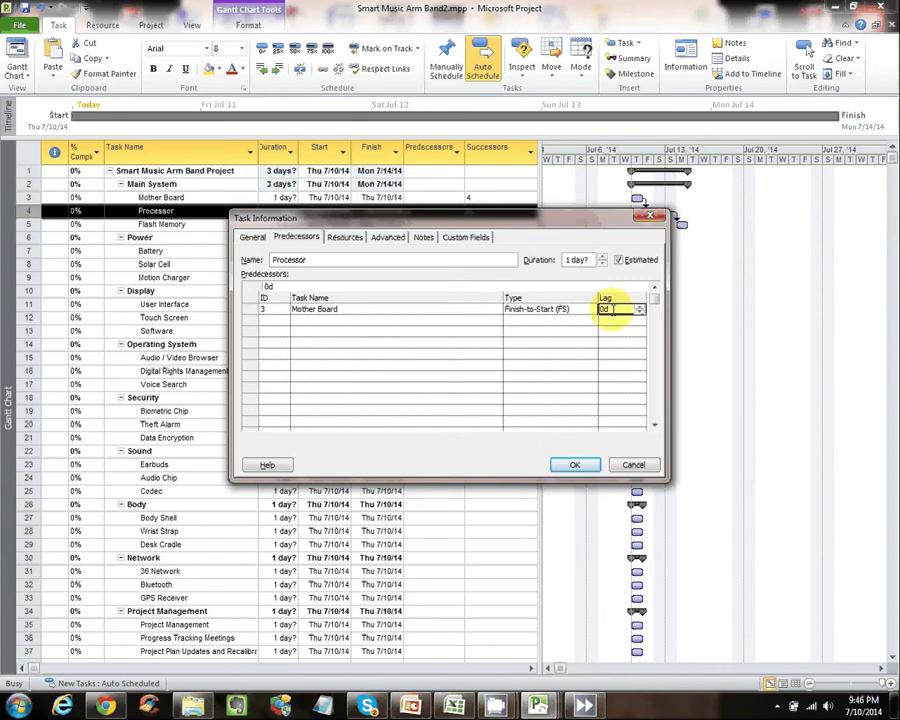
{"action": "type", "text": "5"}
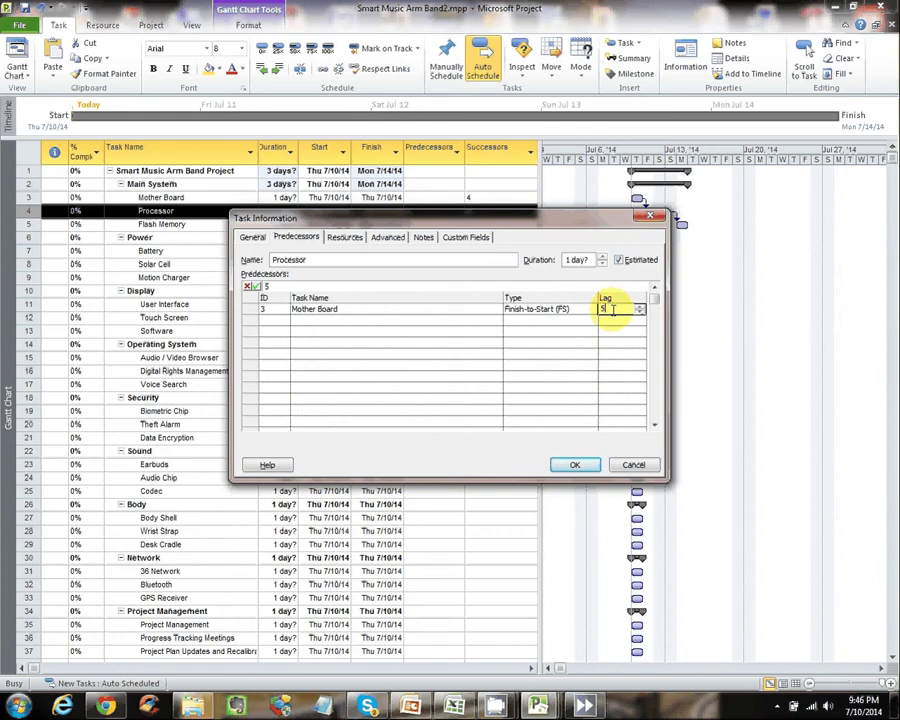
{"action": "key", "text": "Return"}
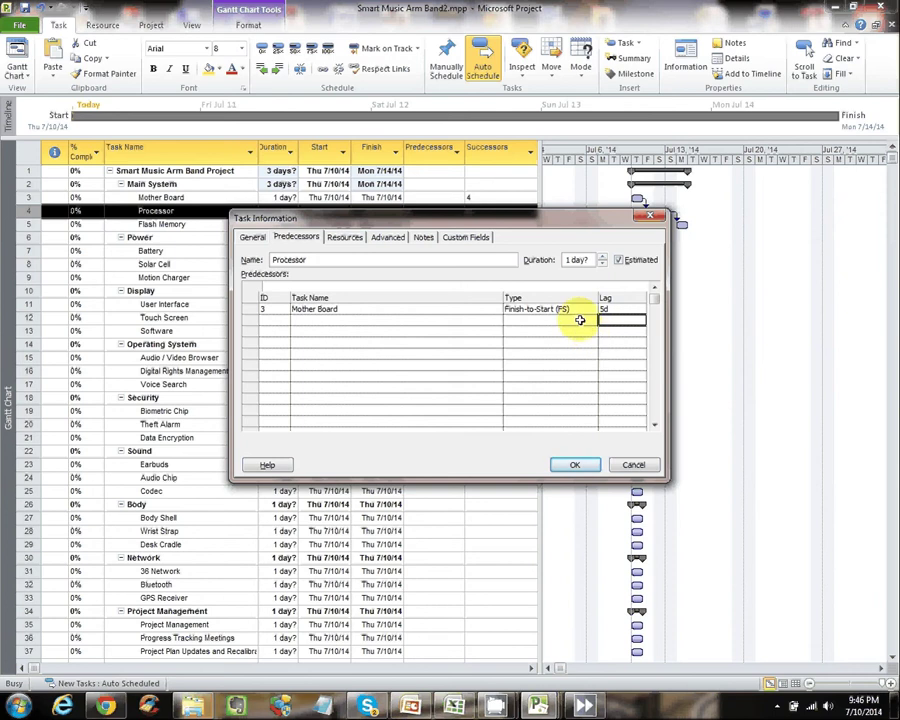
{"action": "left_click", "coordinate": [577, 464]}
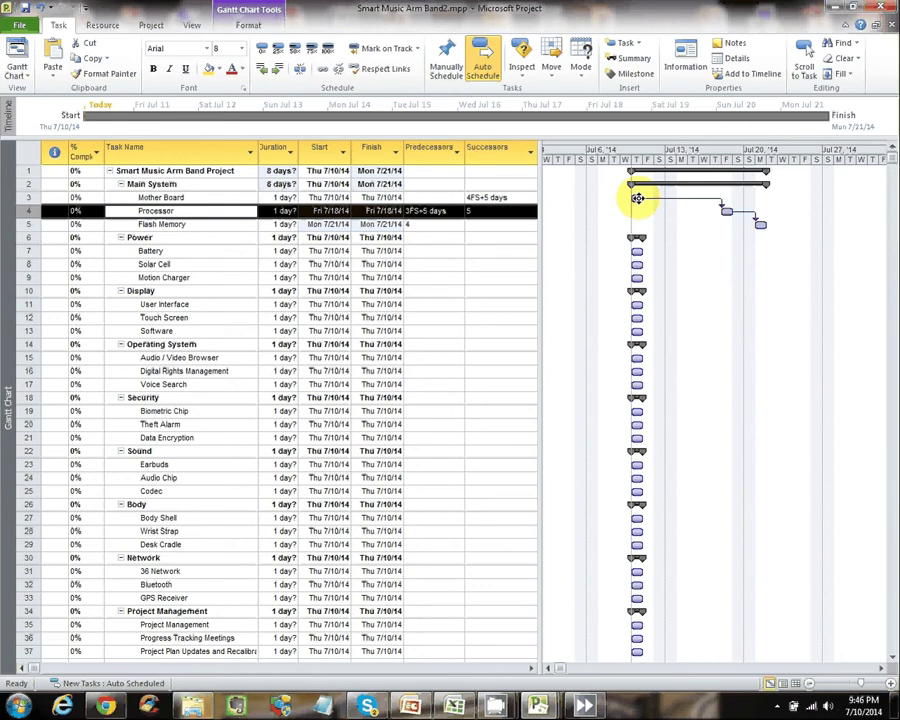
{"action": "mouse_move", "coordinate": [638, 198]}
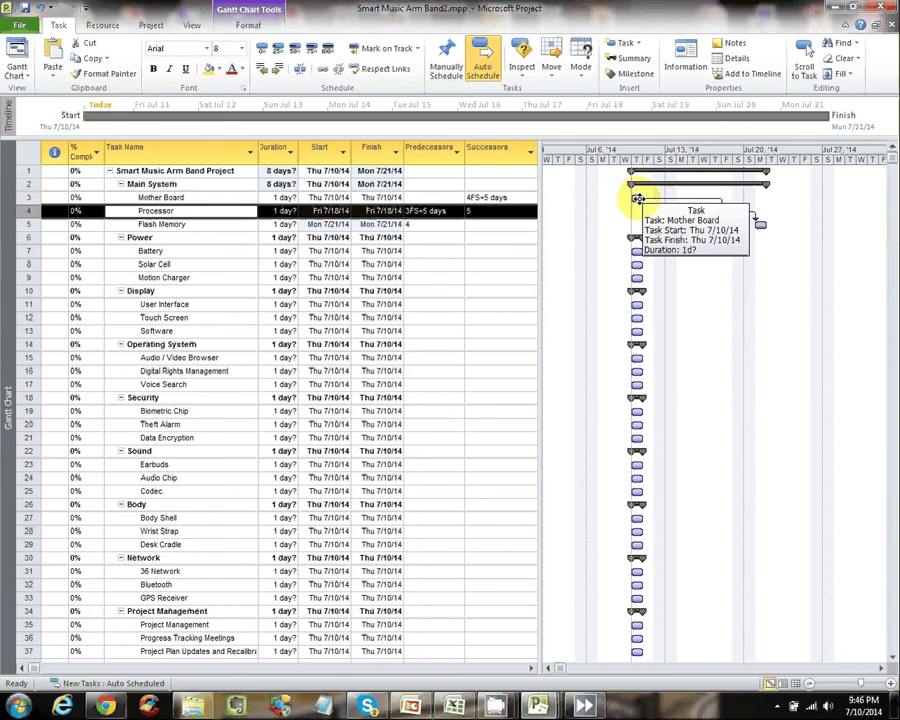
{"action": "mouse_move", "coordinate": [638, 198]}
{"action": "left_mouse_down"}
{"action": "mouse_move", "coordinate": [693, 195]}
{"action": "mouse_move", "coordinate": [753, 217]}
{"action": "left_mouse_up"}
{"action": "mouse_move", "coordinate": [760, 224]}
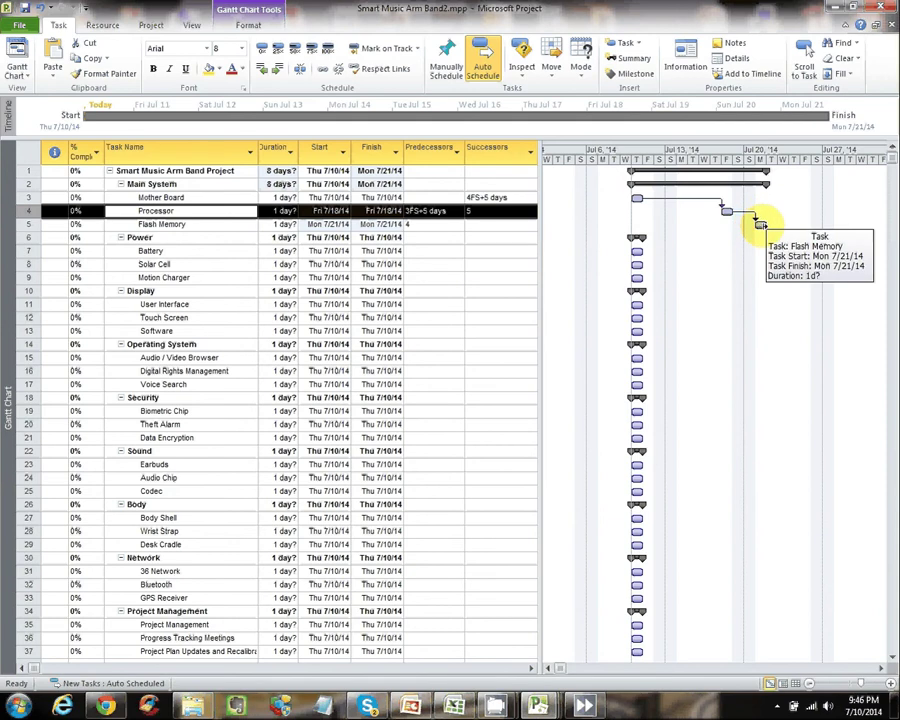
- Link Battery, Solar Cell and Motion Charger in sequence, and likewise User Interface, Touch Screen and Software
{"action": "left_click", "coordinate": [199, 251]}
{"action": "left_click_drag", "start_coordinate": [199, 251], "coordinate": [199, 273]}
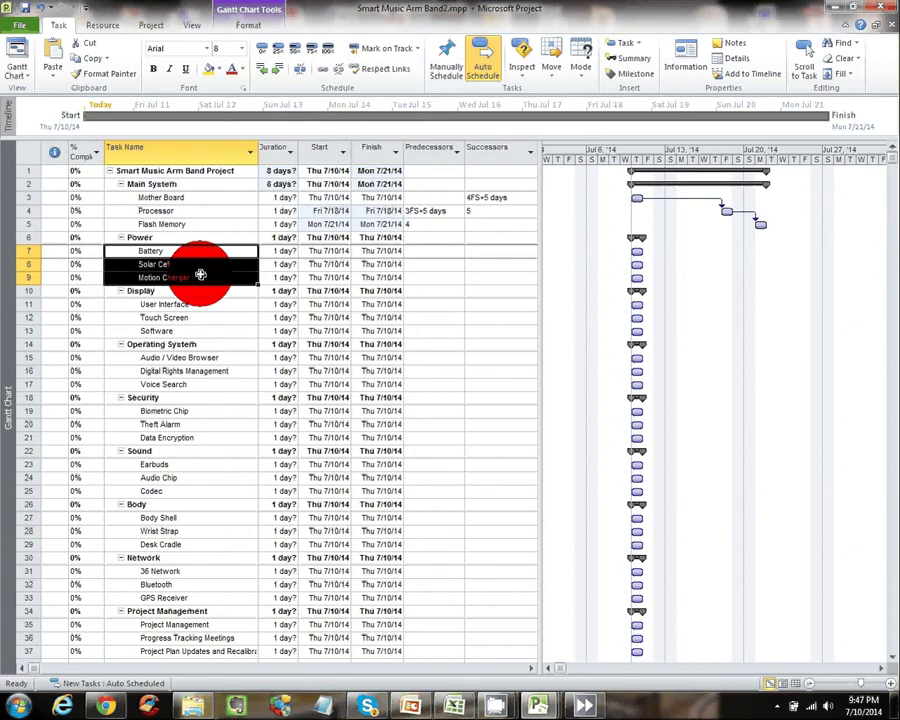
{"action": "left_click", "coordinate": [320, 68]}
{"action": "left_click_drag", "start_coordinate": [180, 304], "coordinate": [160, 330]}
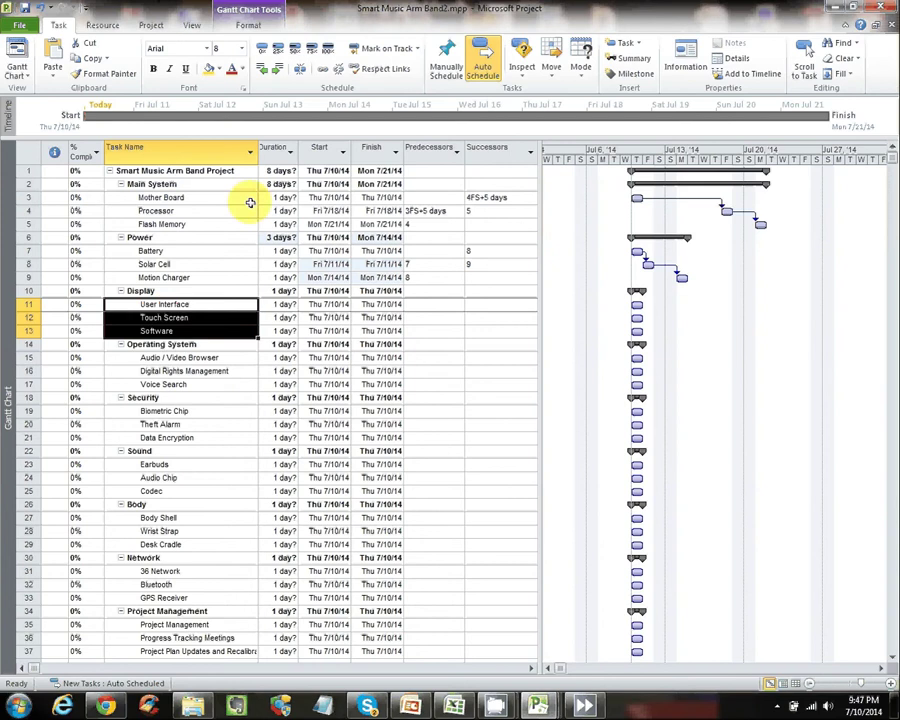
{"action": "left_click", "coordinate": [320, 68]}
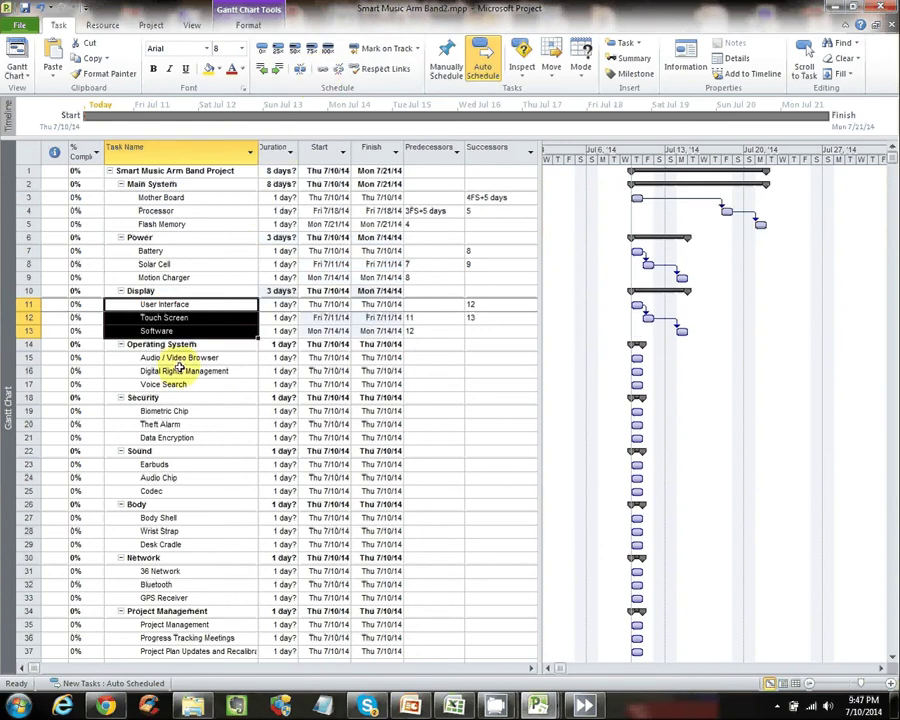
- Link the three Operating System subtasks in sequence, and likewise the three Security subtasks
{"action": "left_click_drag", "start_coordinate": [177, 358], "coordinate": [140, 382]}
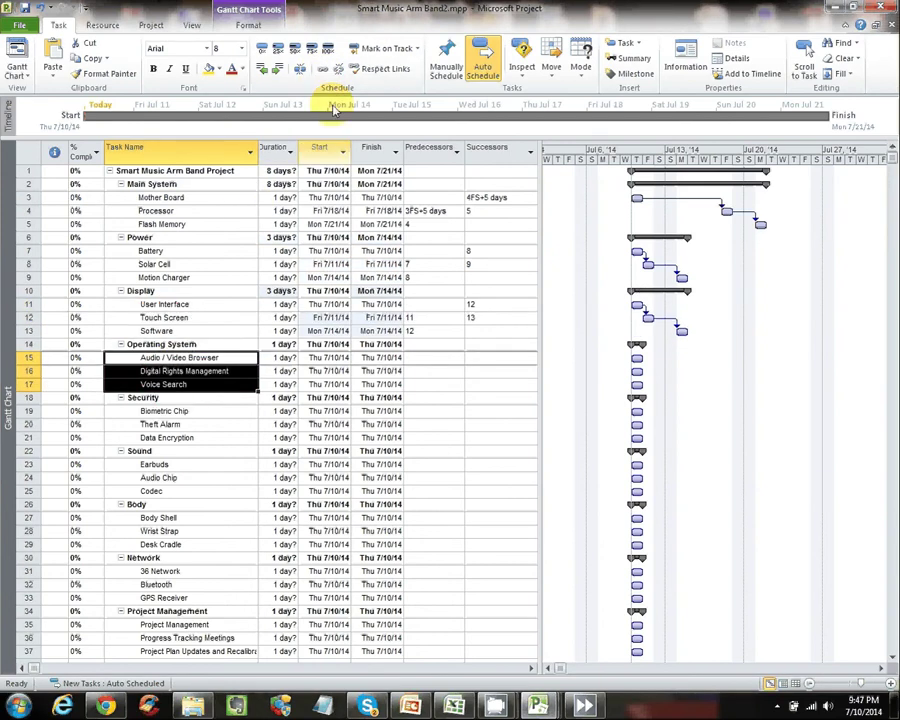
{"action": "left_click", "coordinate": [320, 68]}
{"action": "left_click_drag", "start_coordinate": [183, 412], "coordinate": [183, 436]}
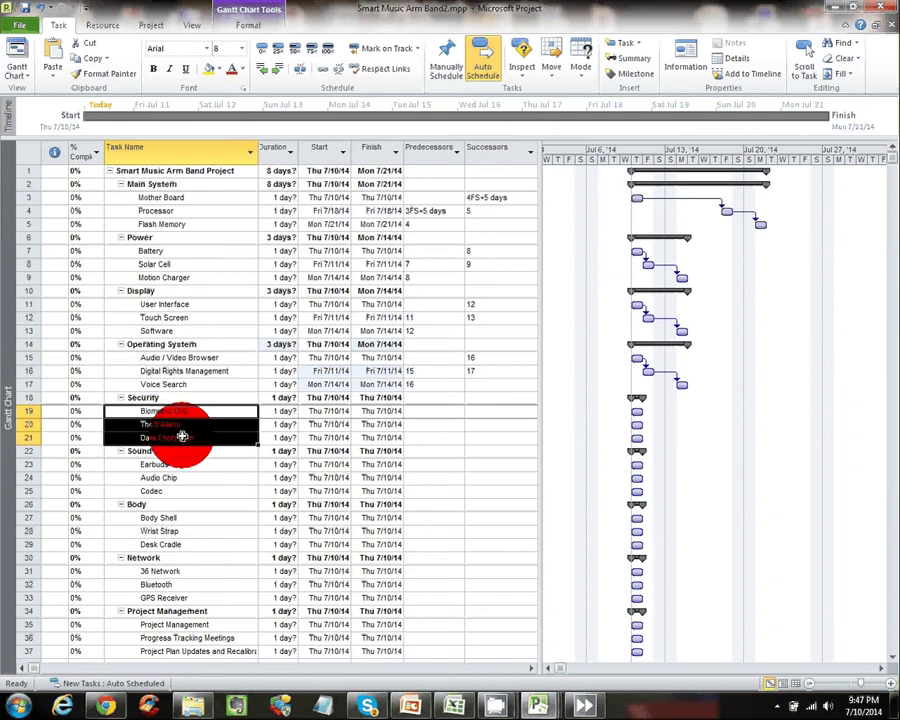
{"action": "left_click", "coordinate": [320, 68]}
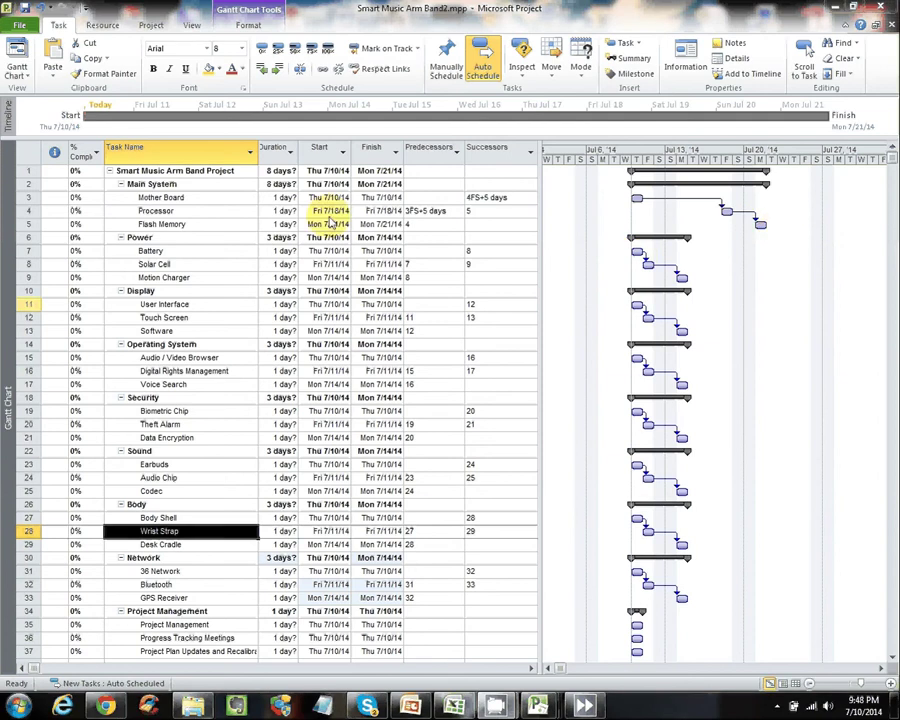
- Chain the components by setting the predecessors of Battery to 5, User Interface to 9 and Audio / Video Browser to 13
{"action": "left_click", "coordinate": [430, 250]}
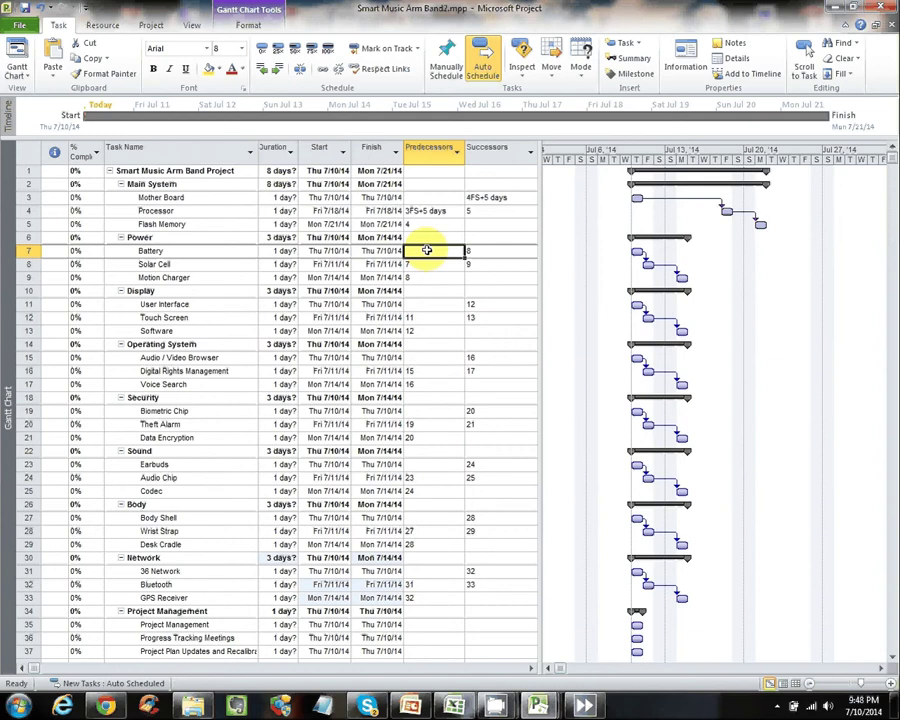
{"action": "type", "text": "5"}
{"action": "key", "text": "Return"}
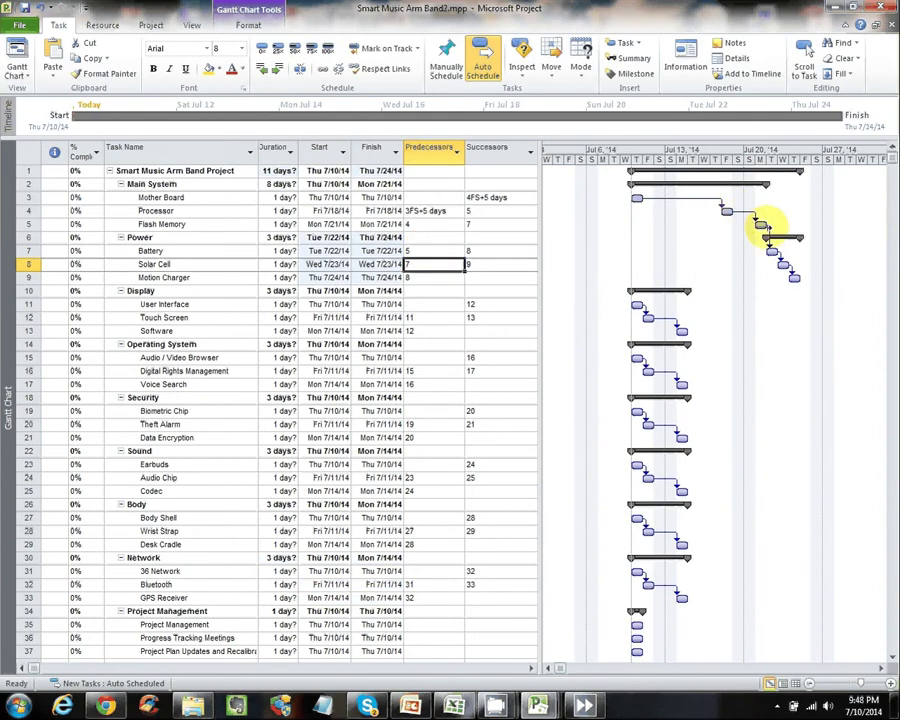
{"action": "left_click", "coordinate": [423, 303]}
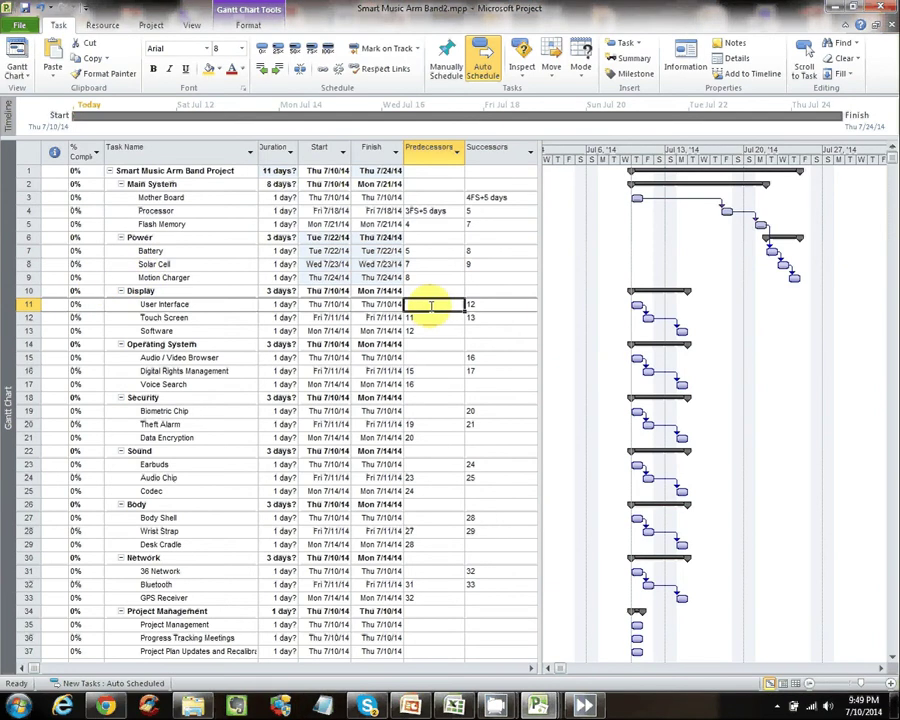
{"action": "type", "text": "9"}
{"action": "key", "text": "Return"}
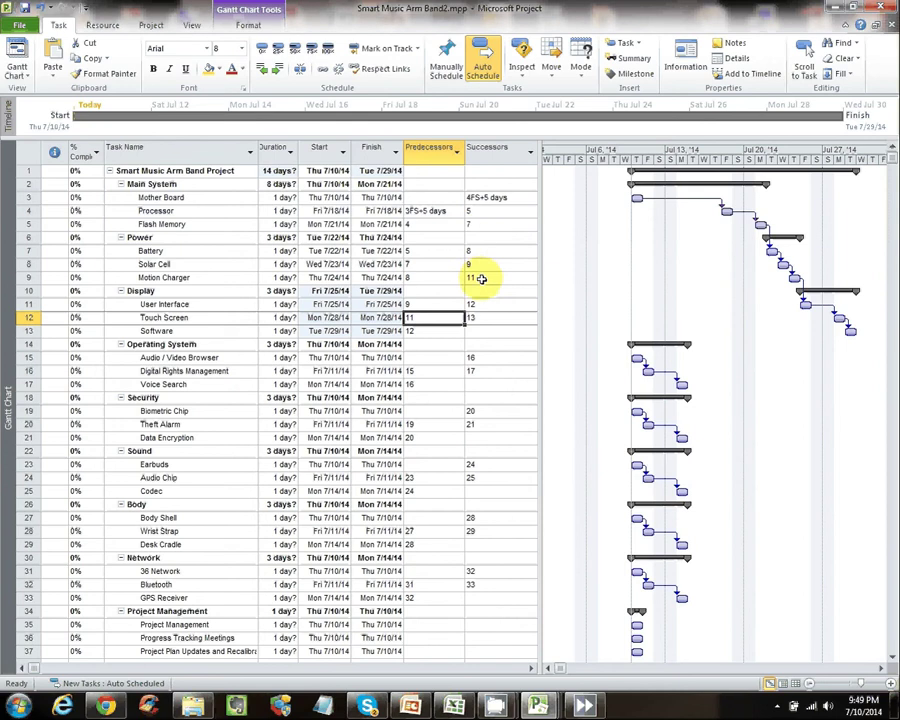
{"action": "left_click", "coordinate": [411, 358]}
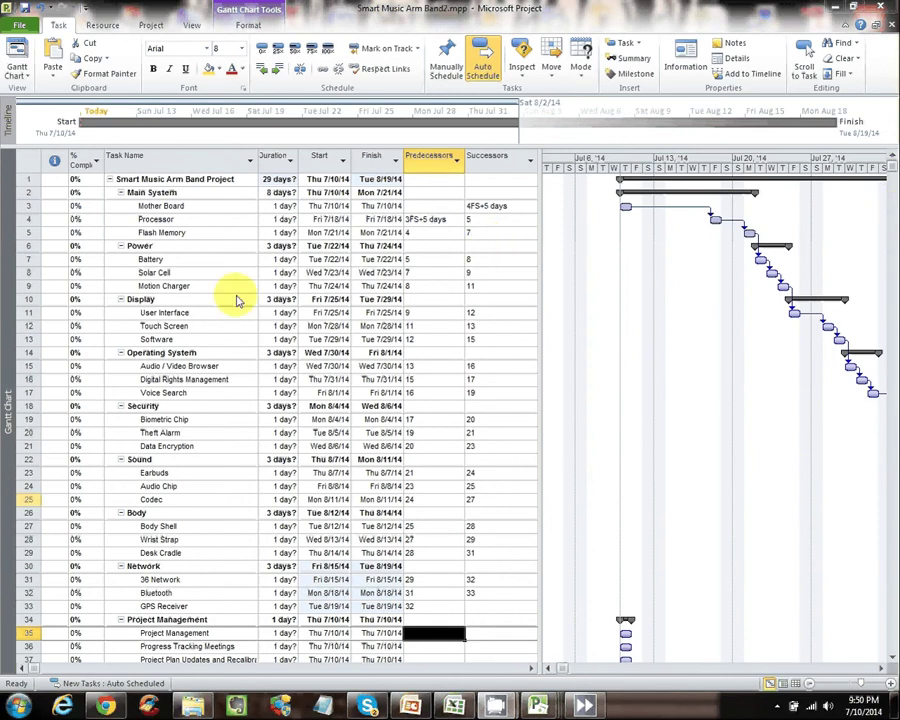
- Change the dependency type of Battery's Flash Memory predecessor to Start-to-Start (SS)
{"action": "left_click", "coordinate": [880, 670]}
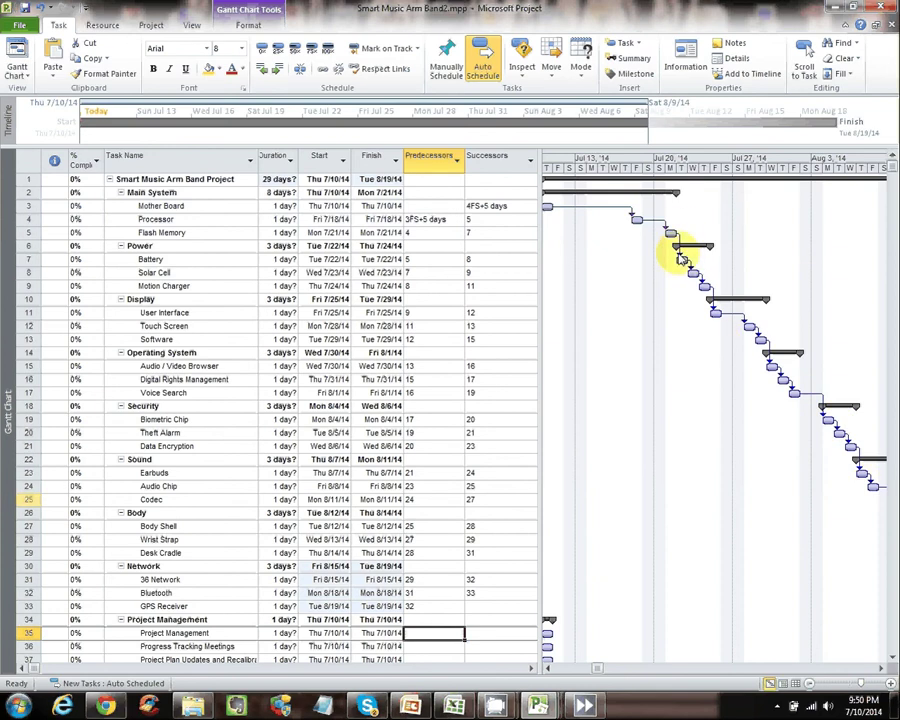
{"action": "mouse_move", "coordinate": [678, 256]}
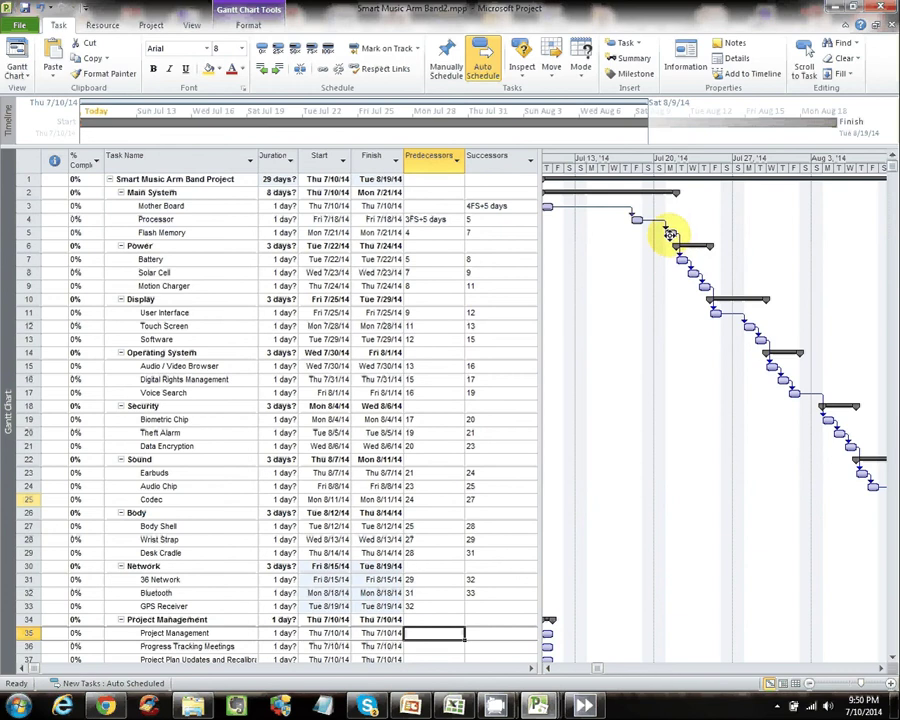
{"action": "mouse_move", "coordinate": [670, 234]}
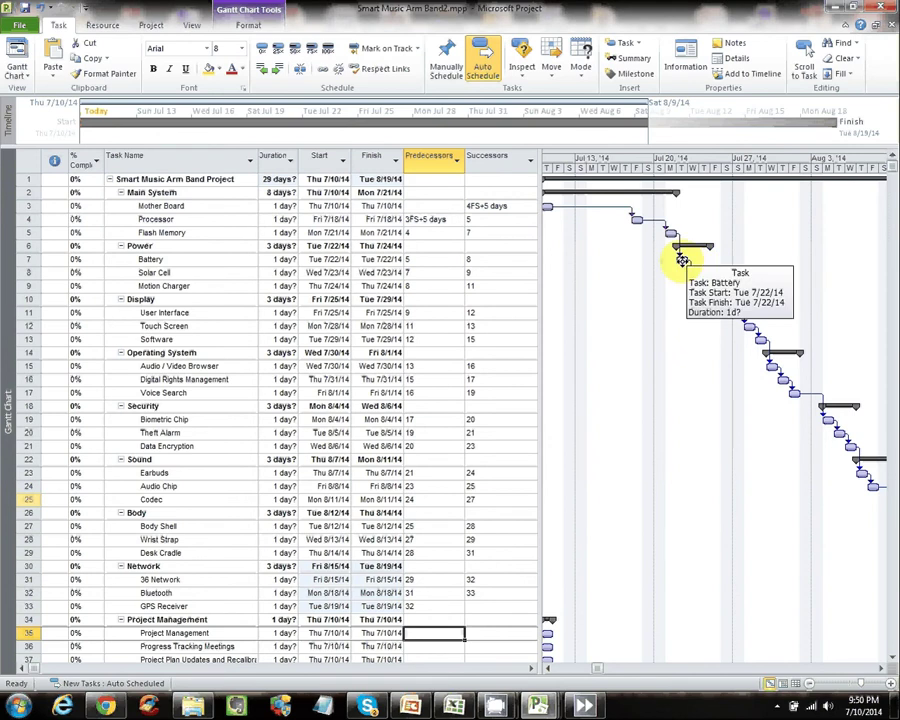
{"action": "double_click", "coordinate": [150, 259]}
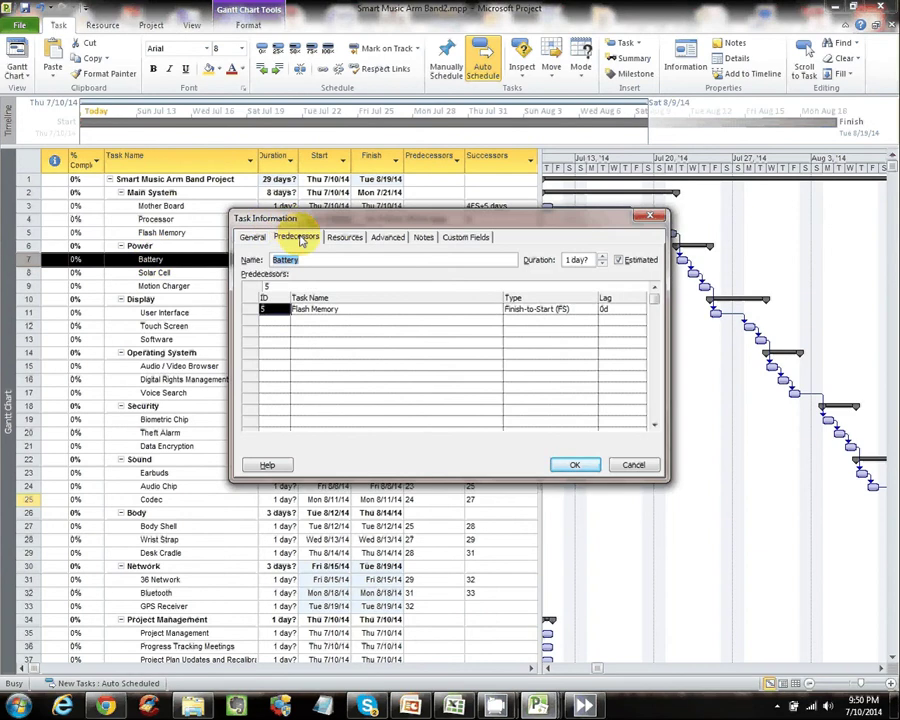
{"action": "left_click", "coordinate": [537, 309]}
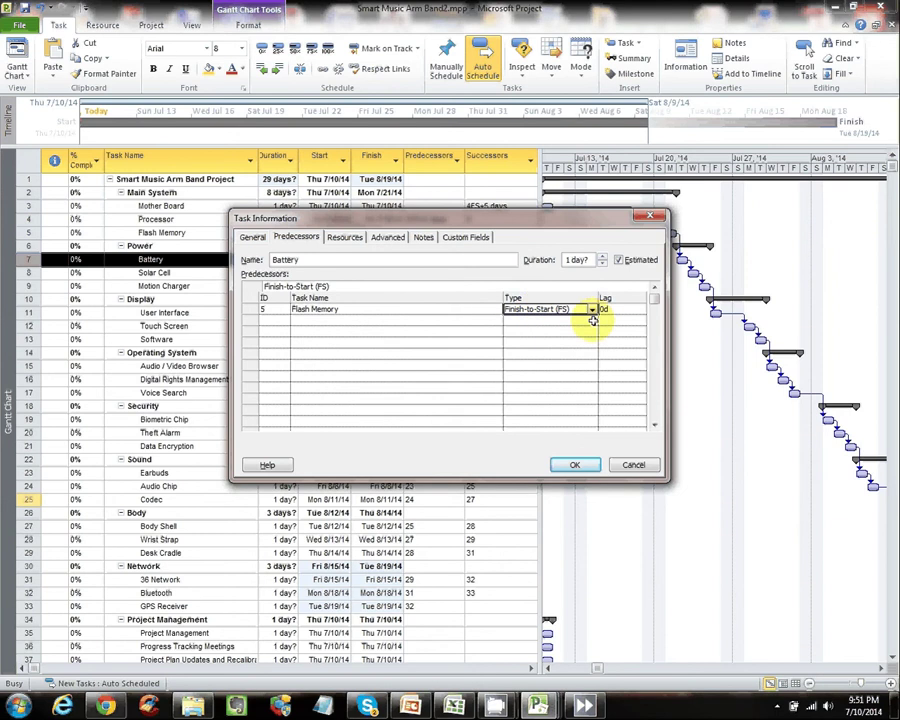
{"action": "left_click", "coordinate": [593, 309]}
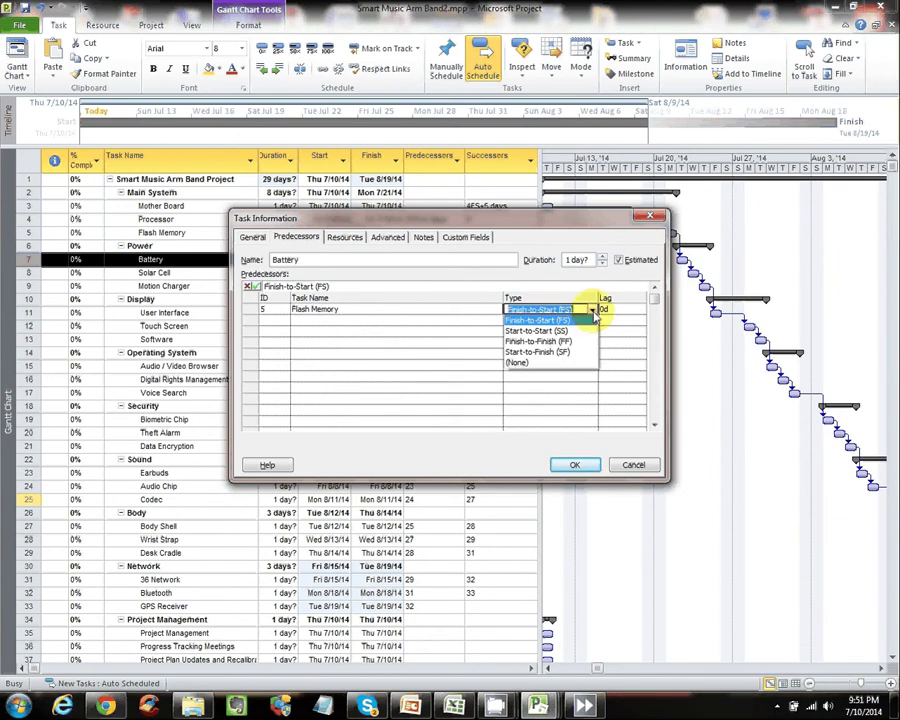
{"action": "left_click", "coordinate": [580, 332]}
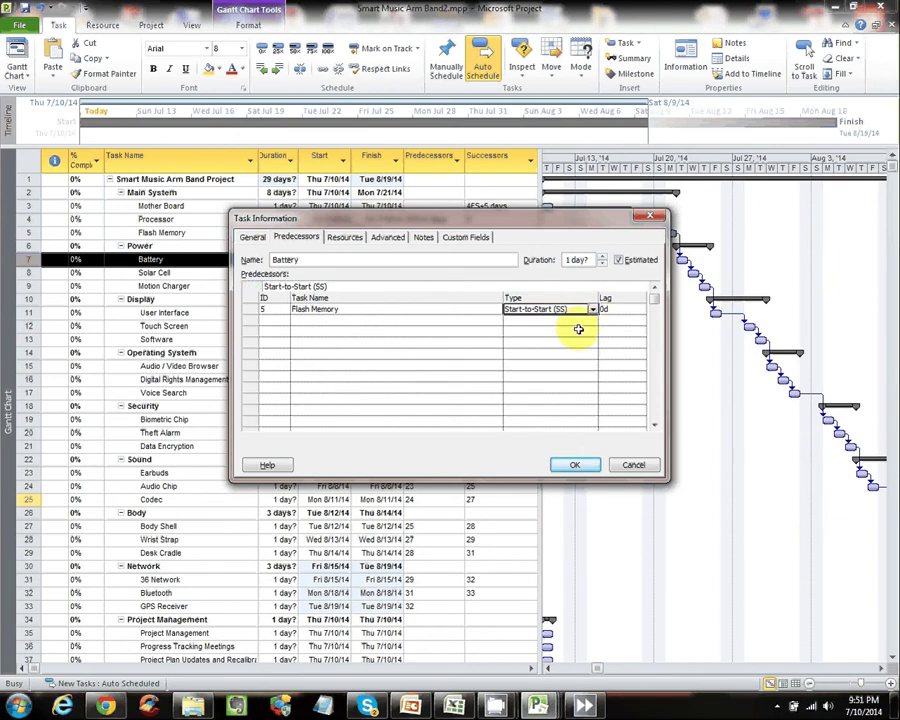
{"action": "left_click", "coordinate": [576, 465]}
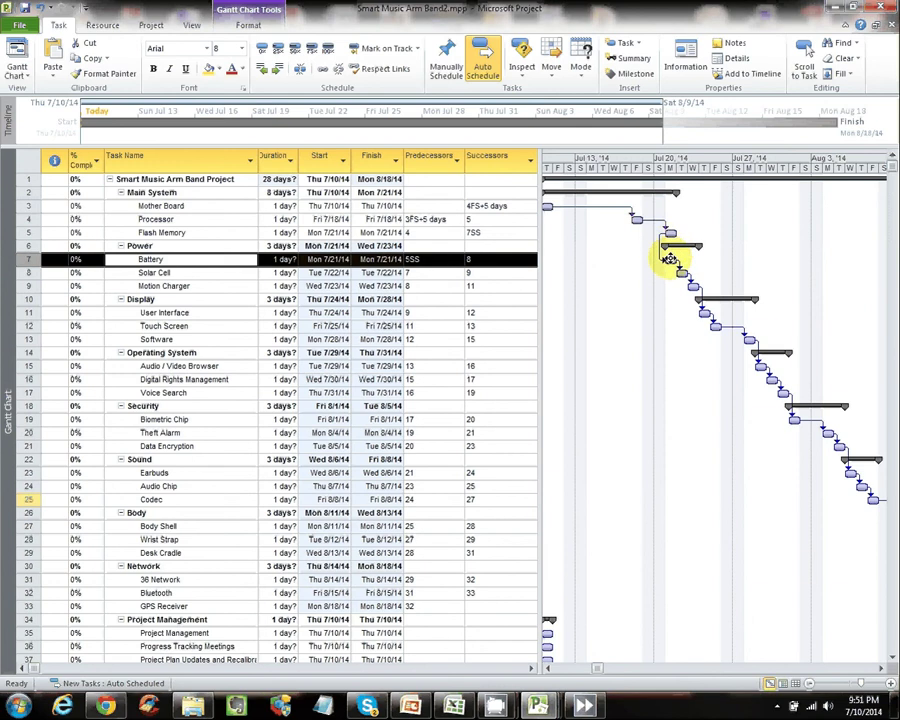
- Check Battery's bar in the Gantt chart and switch its Flash Memory dependency type to Finish-to-Finish (FF)
{"action": "mouse_move", "coordinate": [668, 254]}
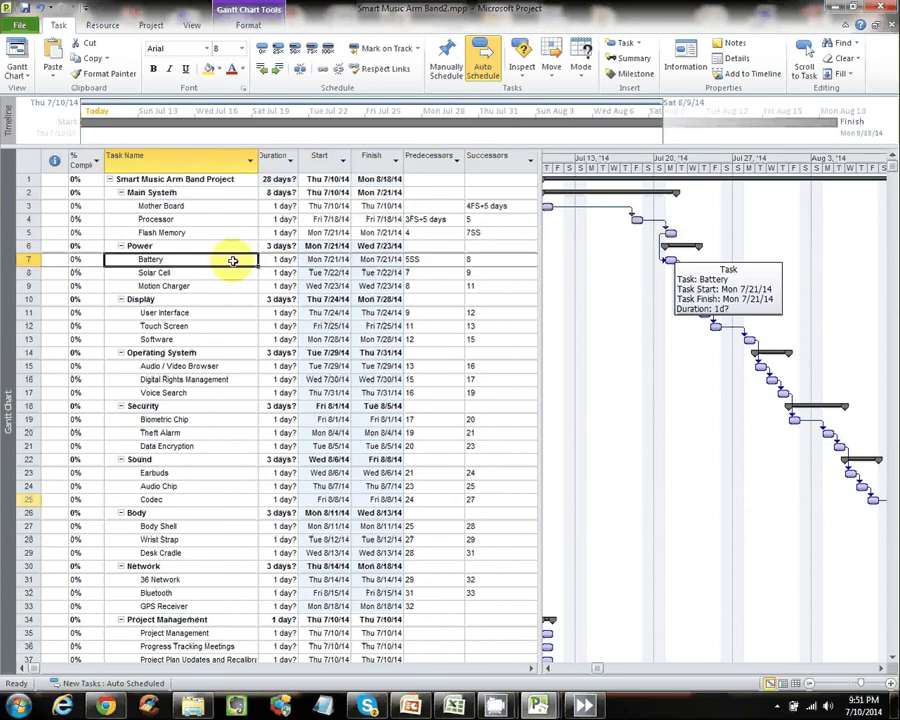
{"action": "left_click", "coordinate": [578, 307]}
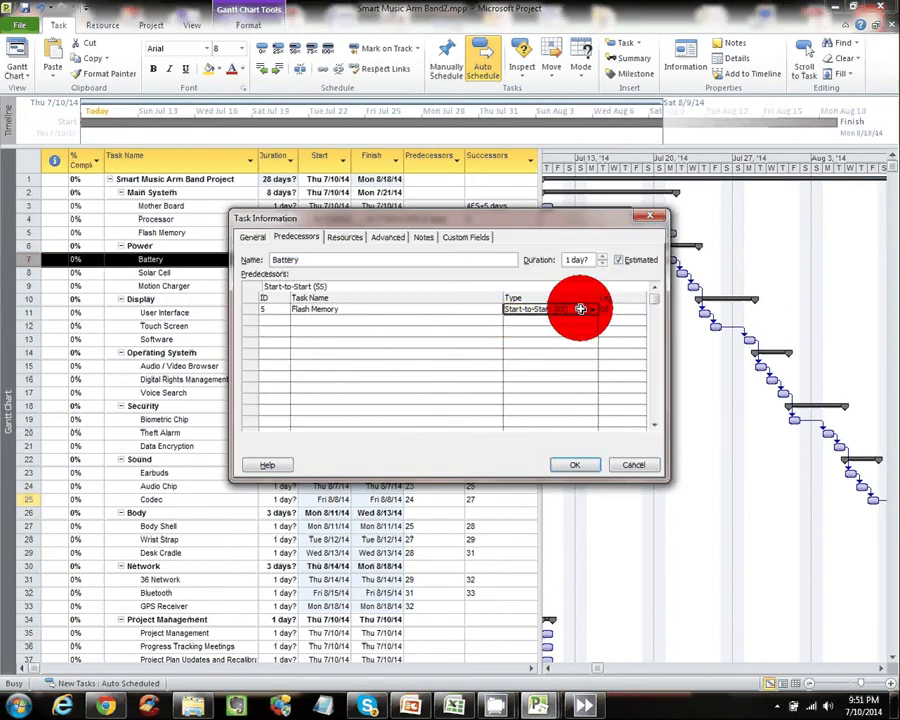
{"action": "left_click", "coordinate": [592, 310]}
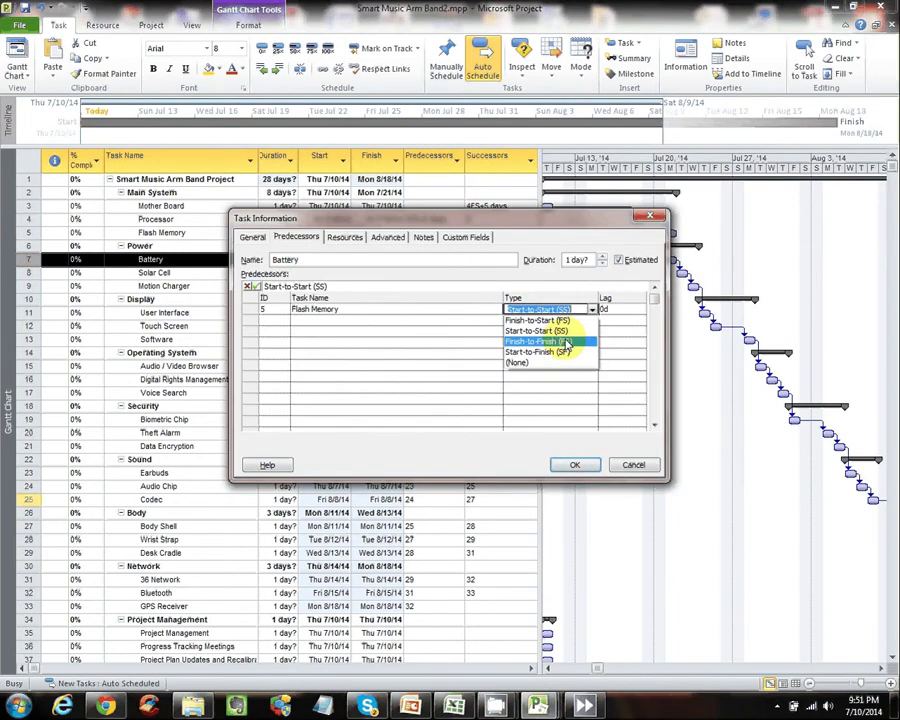
{"action": "left_click", "coordinate": [566, 343]}
{"action": "left_click", "coordinate": [575, 464]}
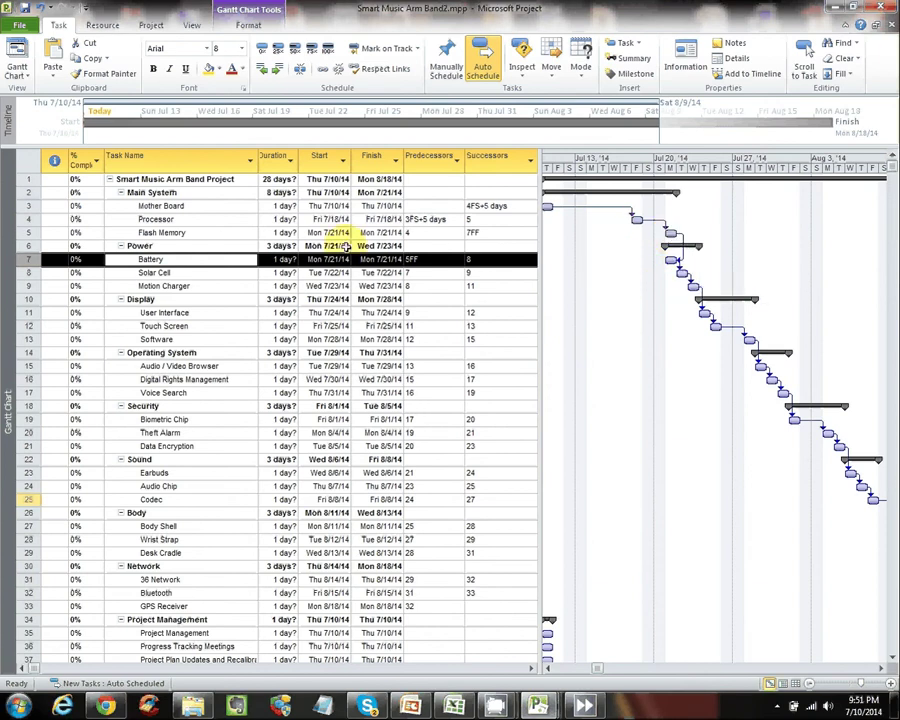
- Set Battery's Flash Memory dependency type back to Finish-to-Start (FS)
{"action": "left_click", "coordinate": [236, 258]}
{"action": "double_click", "coordinate": [236, 258]}
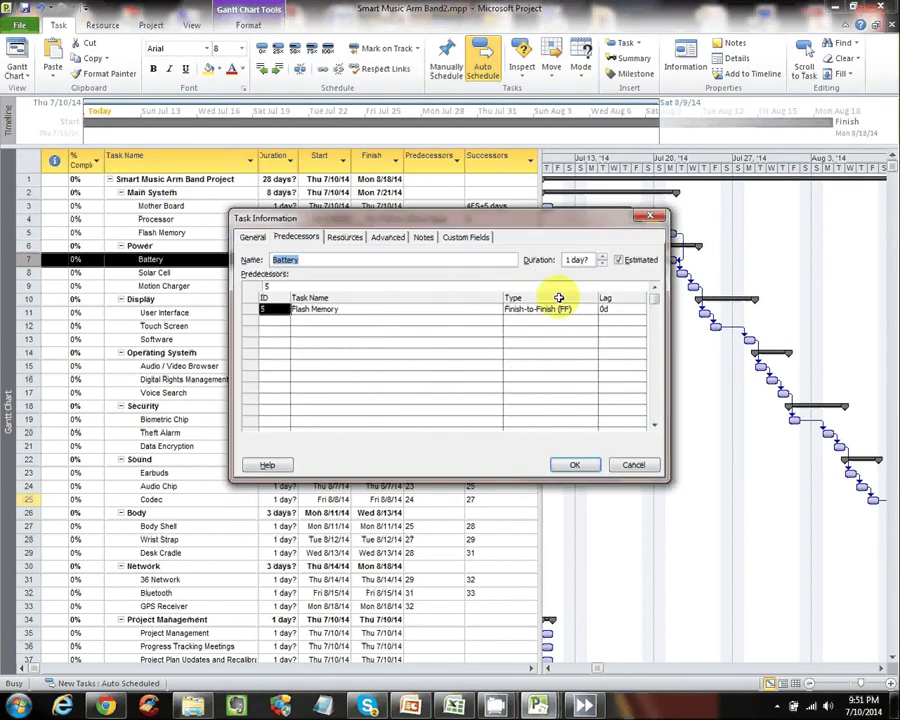
{"action": "left_click", "coordinate": [578, 309]}
{"action": "left_click", "coordinate": [593, 311]}
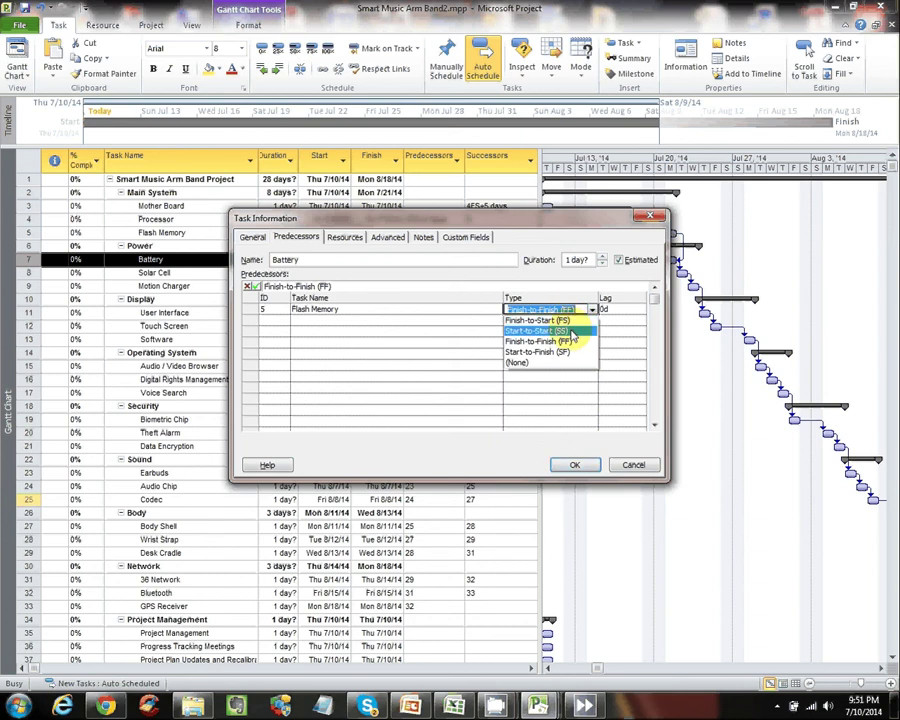
{"action": "left_click", "coordinate": [628, 462]}
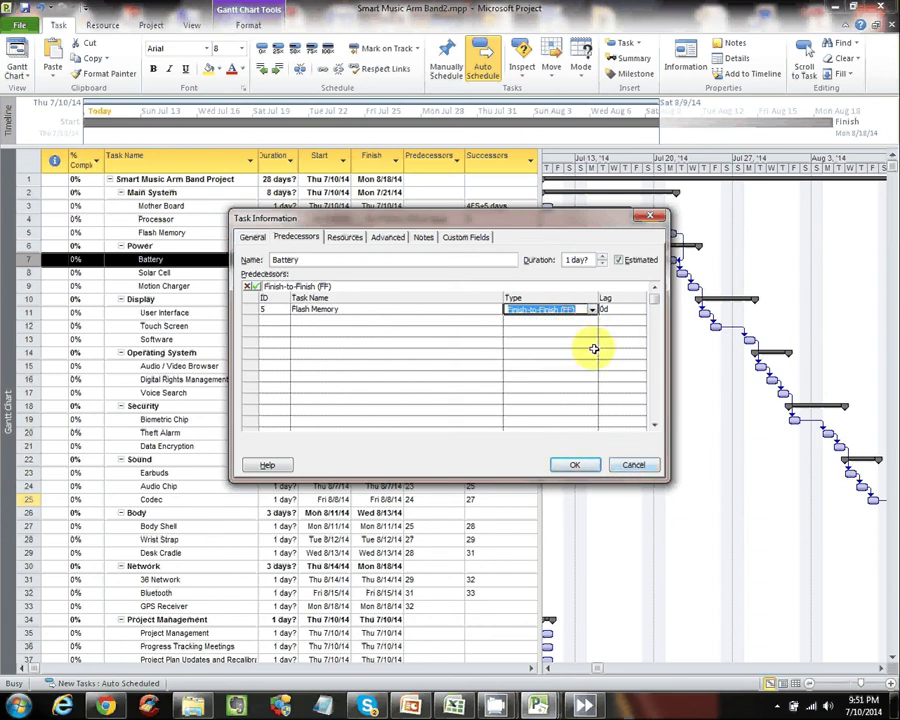
{"action": "left_click", "coordinate": [593, 309]}
{"action": "left_click", "coordinate": [565, 331]}
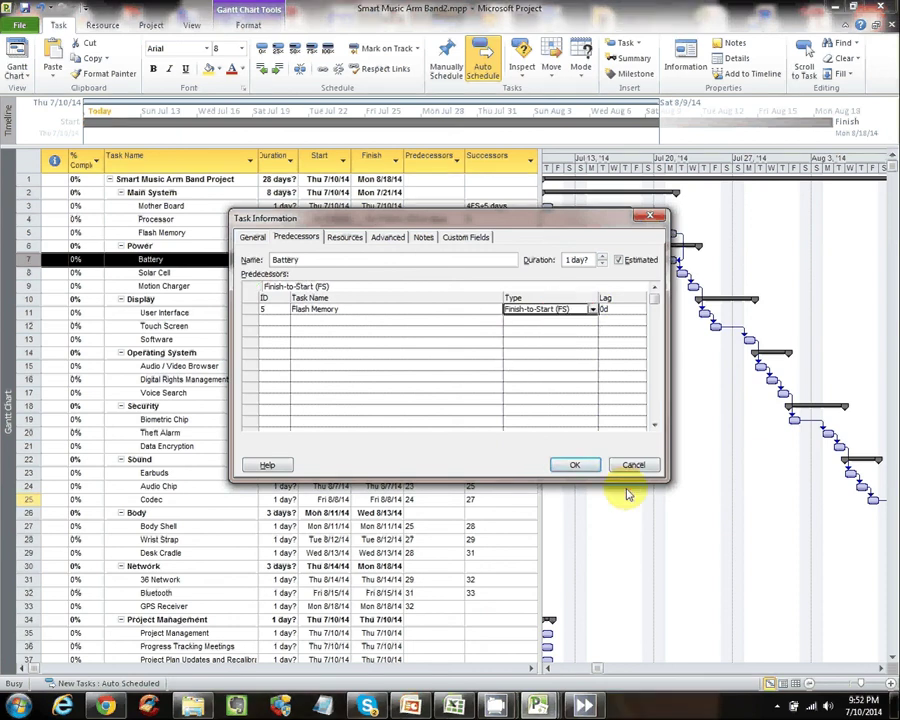
{"action": "left_click", "coordinate": [575, 464]}
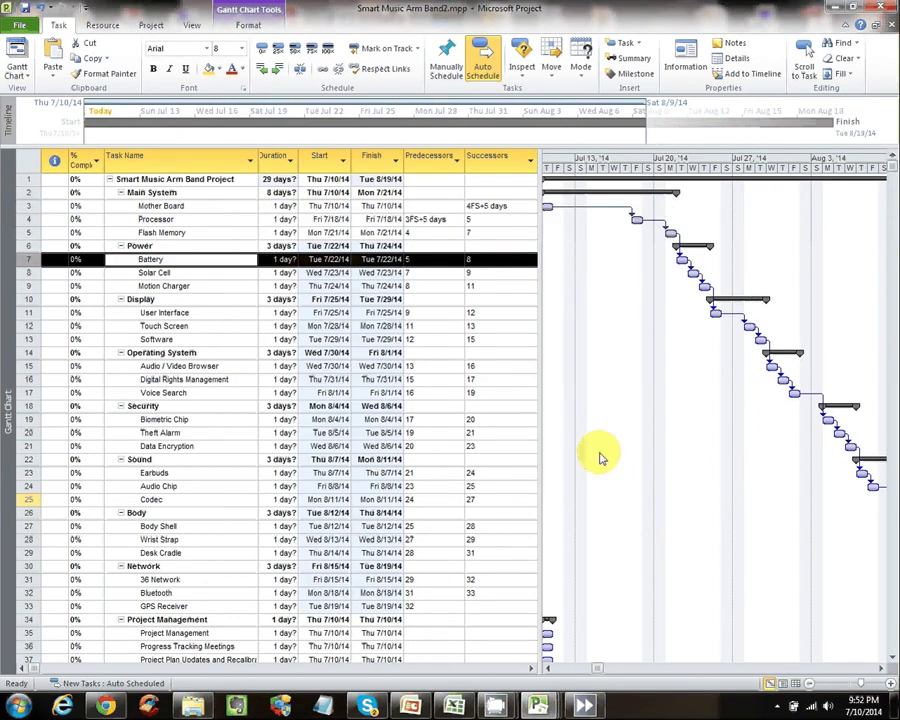